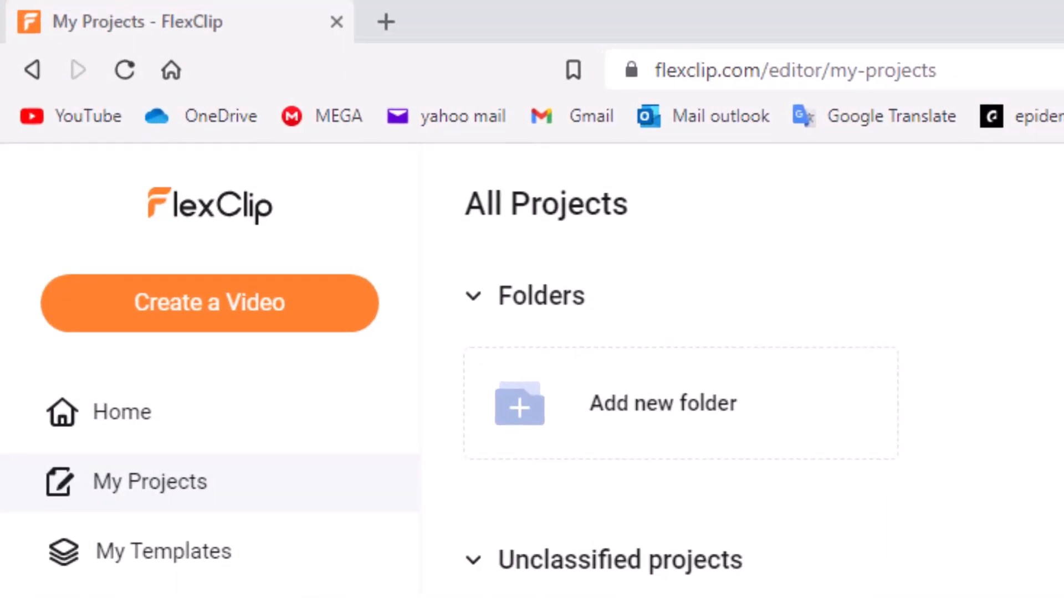
Create a new 9:16 video project in Timeline Mode and dismiss the media import prompt.
{"action": "left_click", "coordinate": [224, 327]}
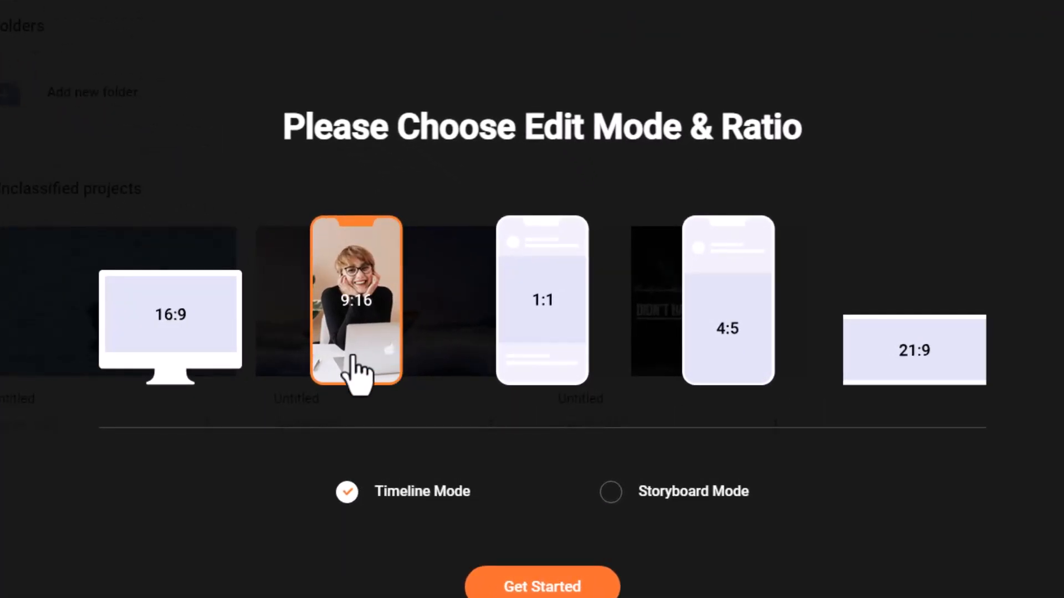
{"action": "left_click", "coordinate": [582, 586]}
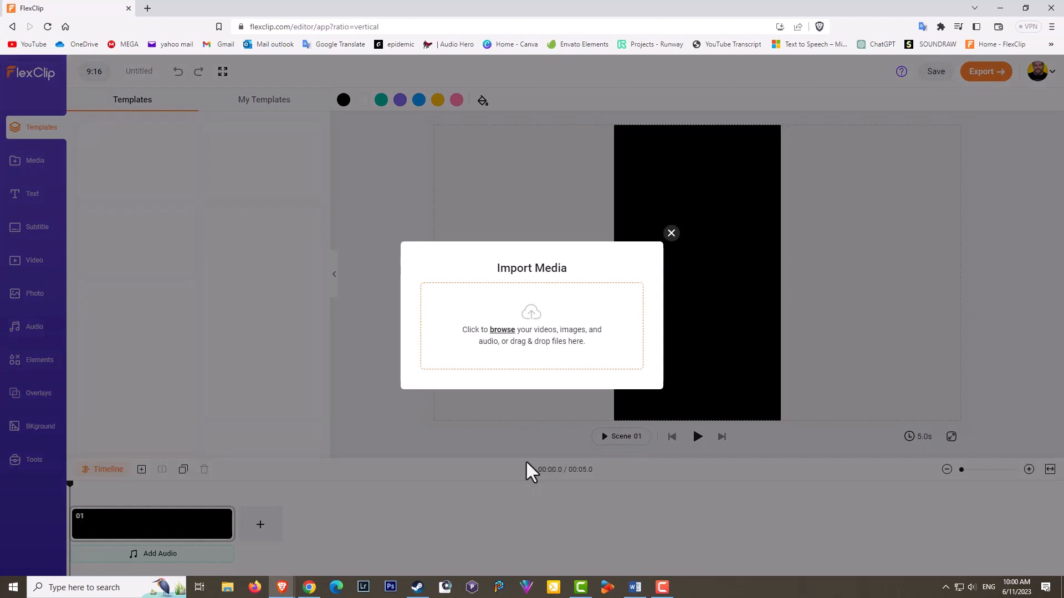
{"action": "left_click", "coordinate": [671, 233]}
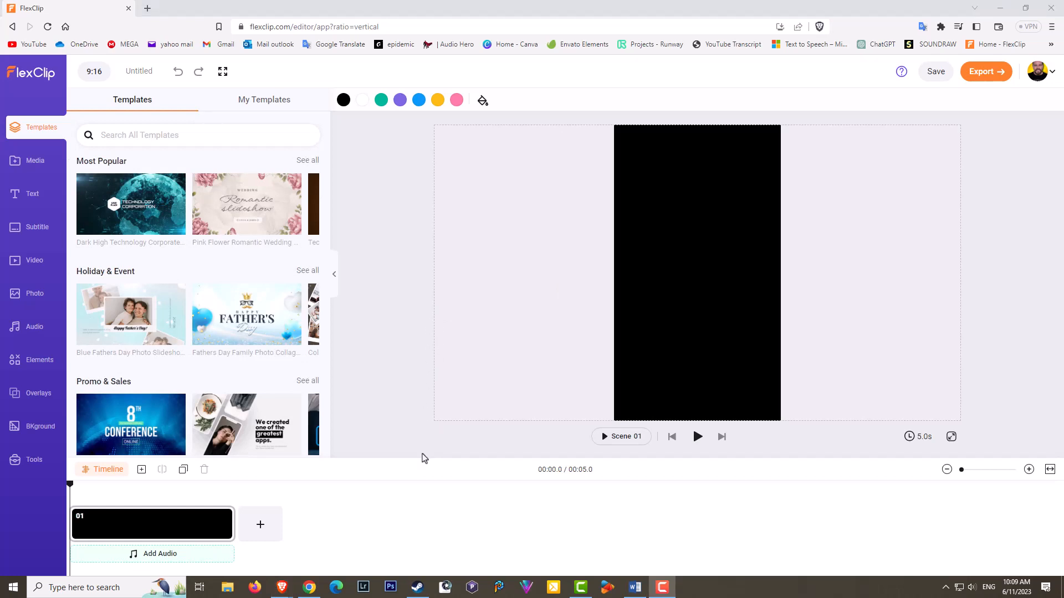
Generate a short AI video script from the description "create a video targeting mens health over 50".
{"action": "left_click", "coordinate": [22, 461]}
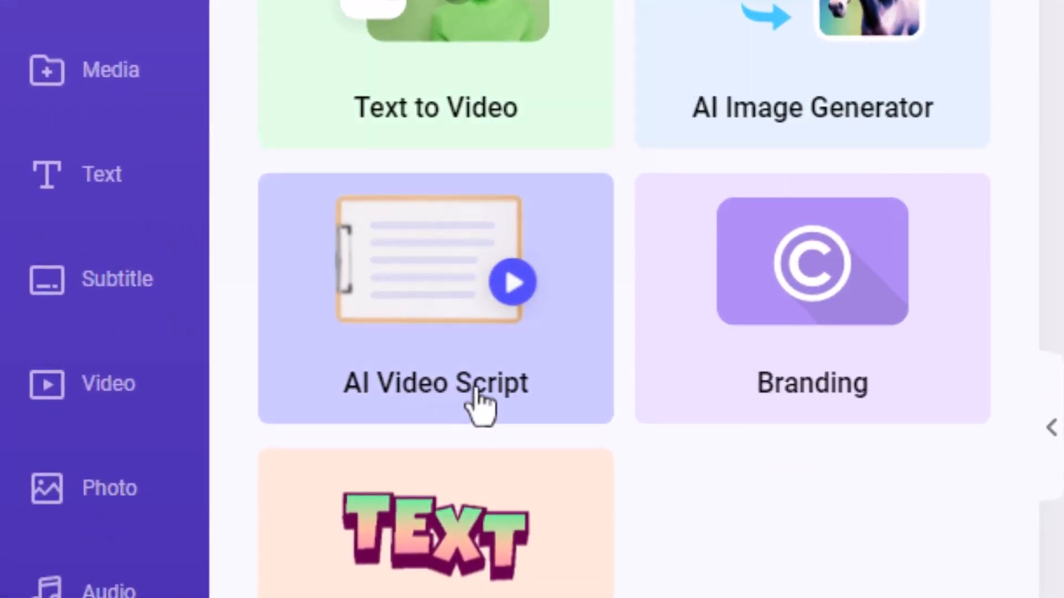
{"action": "left_click", "coordinate": [466, 393]}
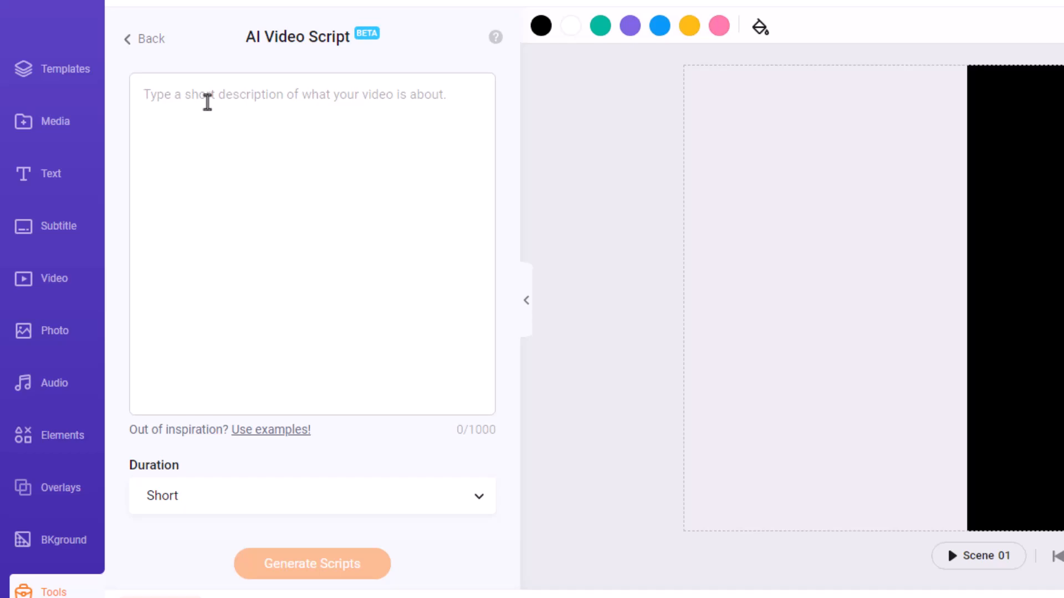
{"action": "left_click", "coordinate": [207, 102]}
{"action": "type", "text": "create a video t"}
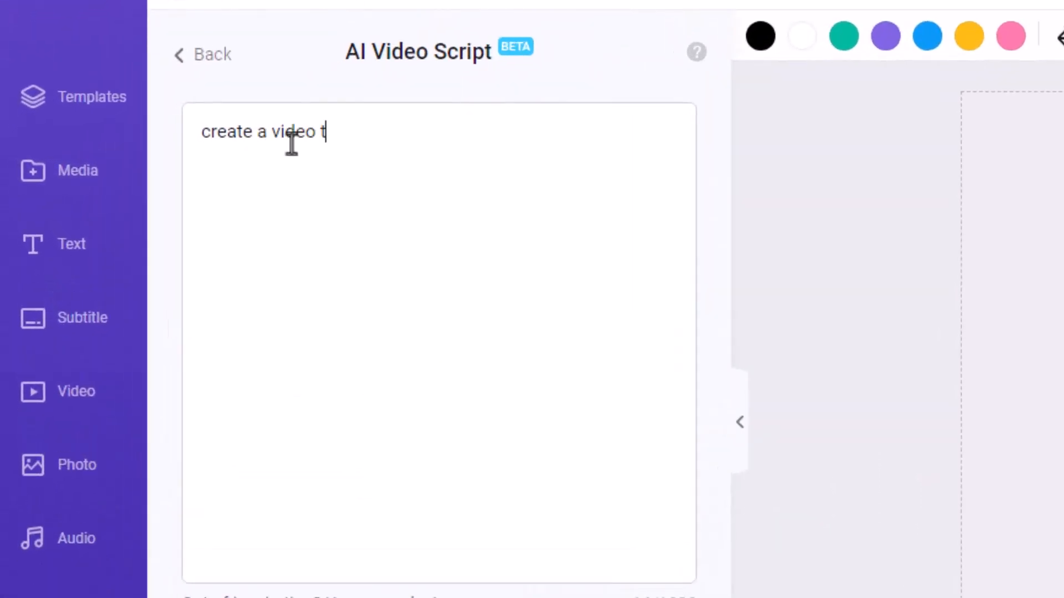
{"action": "type", "text": "argeting mens healt"}
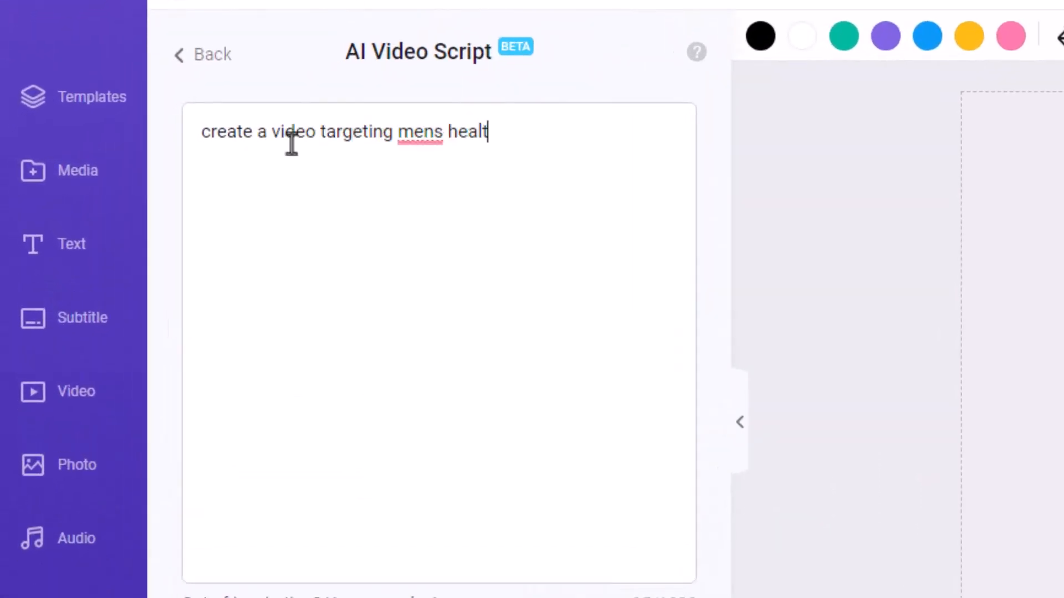
{"action": "type", "text": "h over 50"}
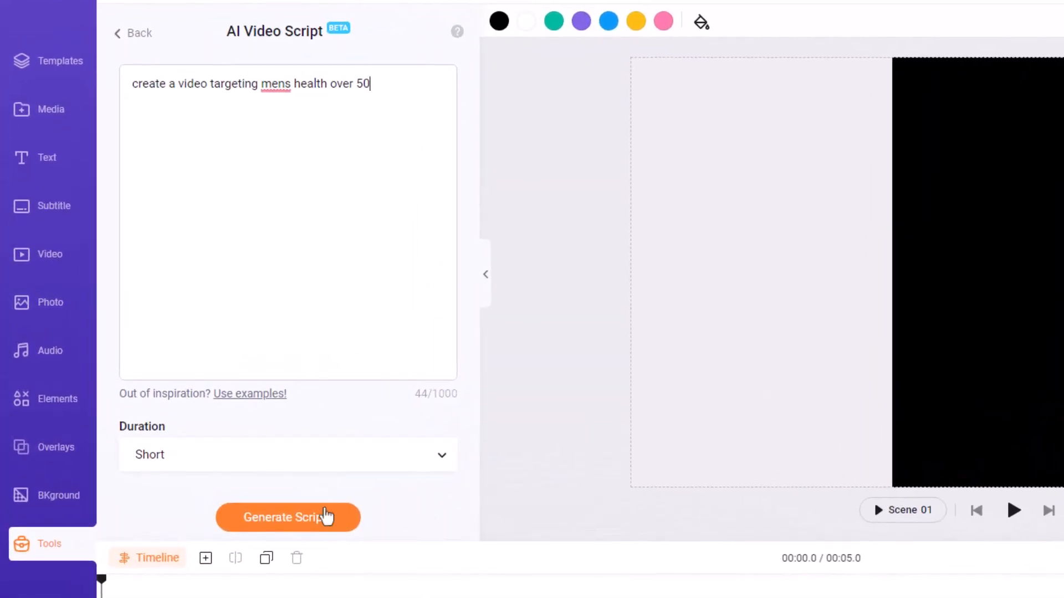
{"action": "left_click", "coordinate": [327, 517]}
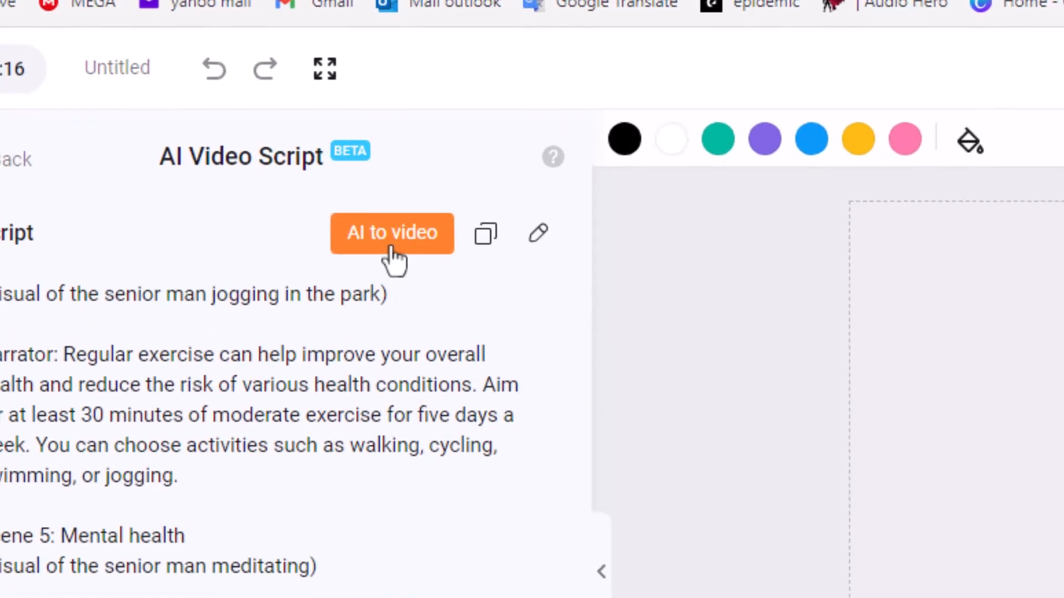
Turn the script into a video using the white subtitle style with a dark outline and no background box.
{"action": "left_click", "coordinate": [392, 252]}
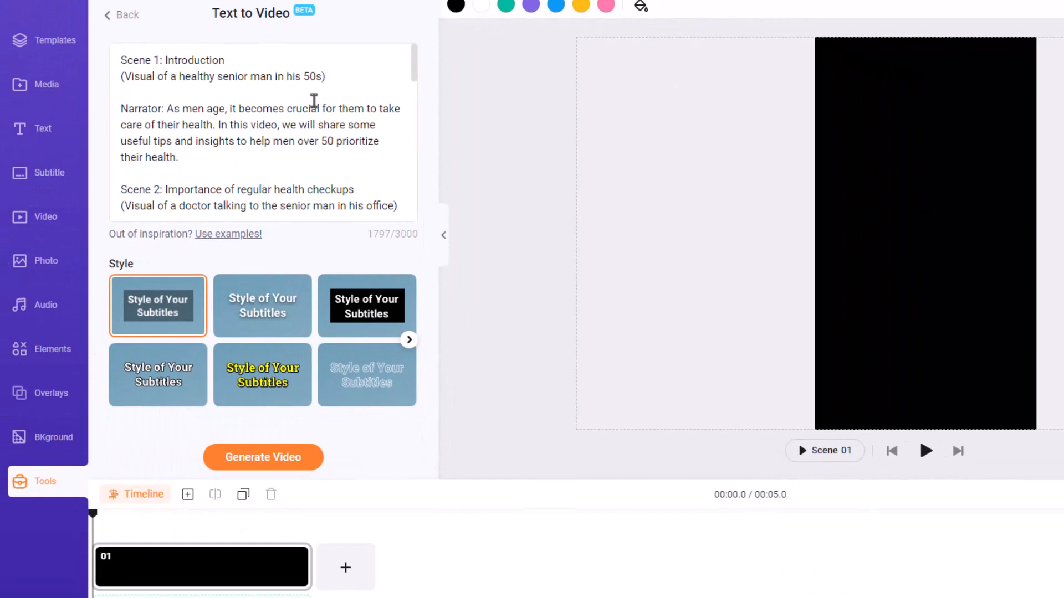
{"action": "left_click", "coordinate": [152, 382]}
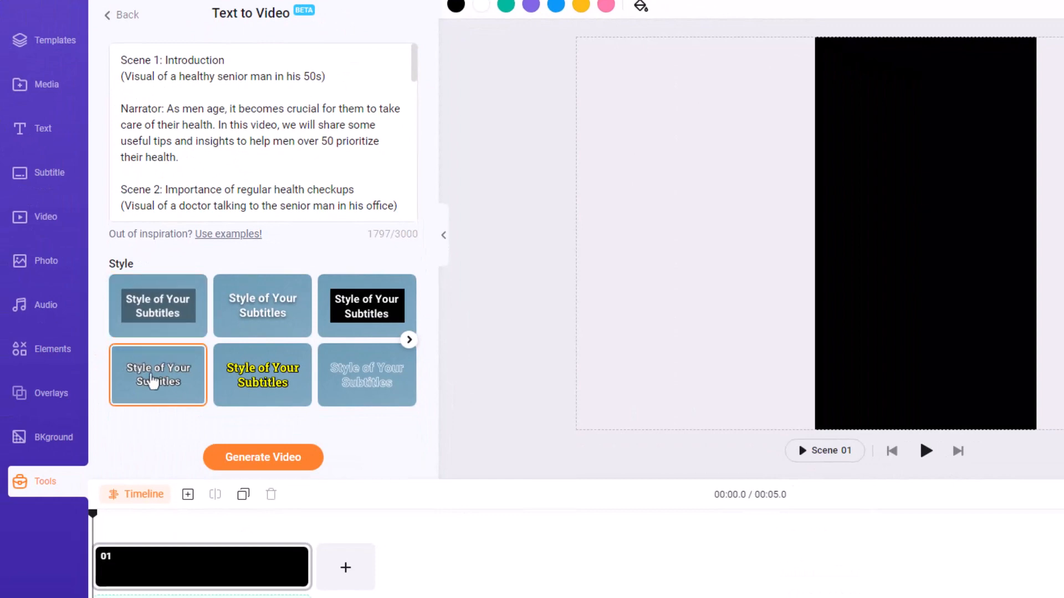
{"action": "left_click", "coordinate": [221, 467]}
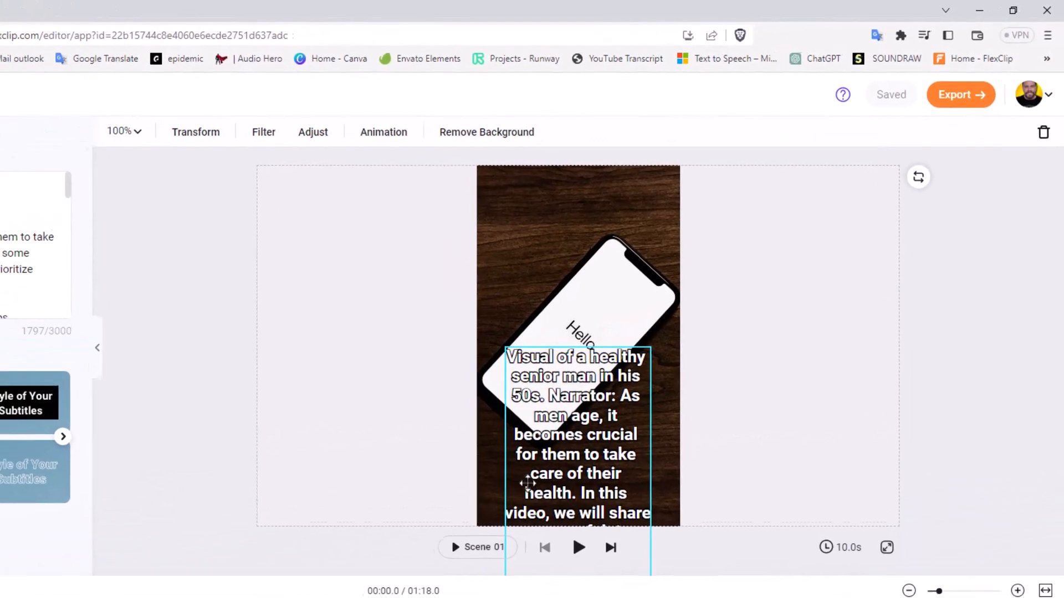
Move the first scene's subtitle up so it fits inside the frame, and play Scene 01.
{"action": "left_click_drag", "start_coordinate": [626, 400], "coordinate": [655, 286]}
{"action": "left_click_drag", "start_coordinate": [543, 363], "coordinate": [540, 337]}
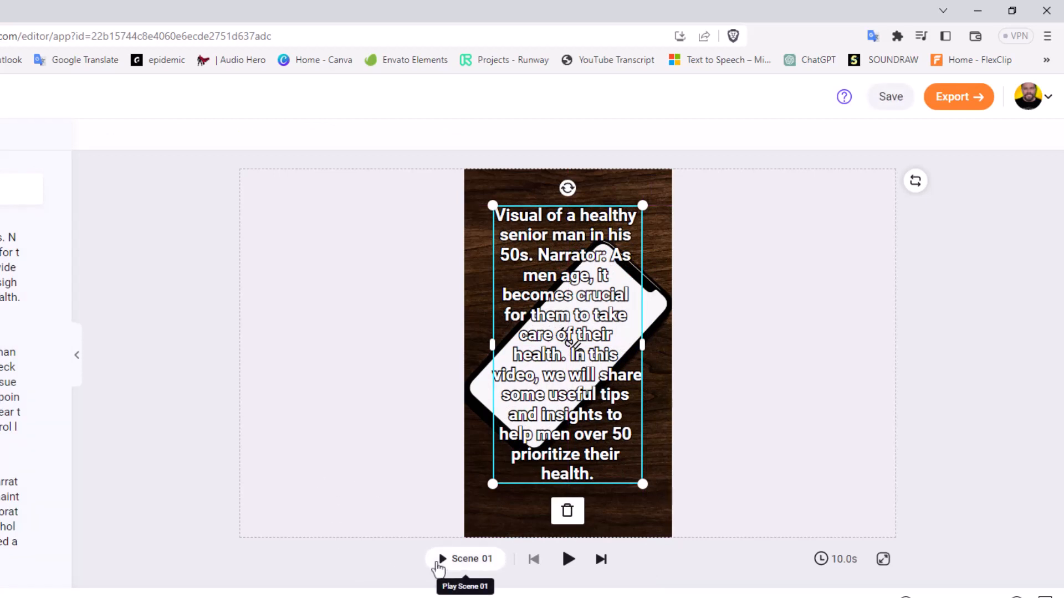
{"action": "left_click", "coordinate": [440, 559]}
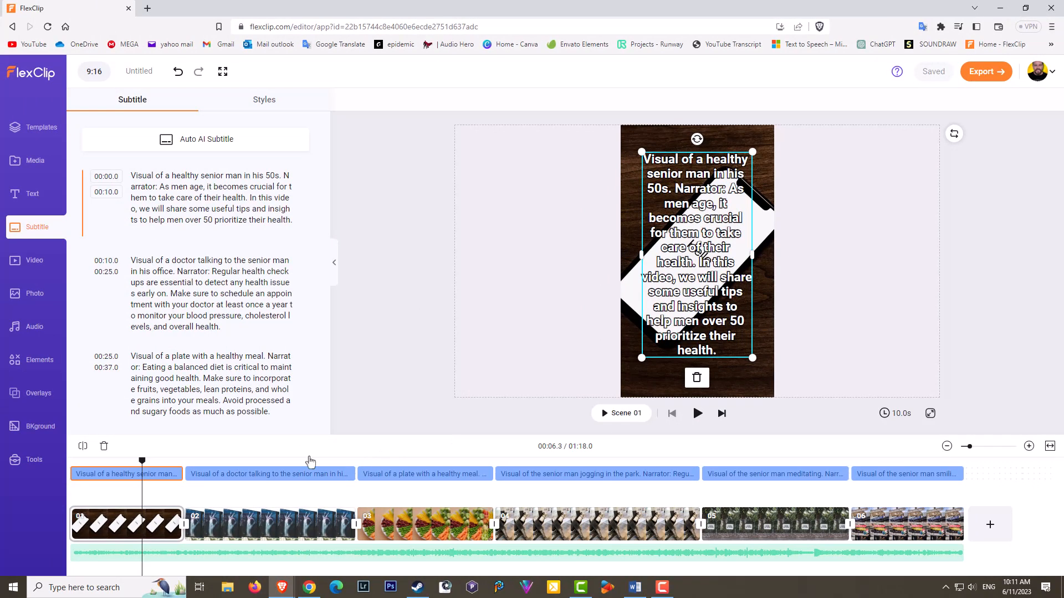
Scrub the timeline to Scene 04 and examine its subtitle about the senior man jogging.
{"action": "left_click_drag", "start_coordinate": [141, 461], "coordinate": [604, 505]}
{"action": "left_click", "coordinate": [583, 505]}
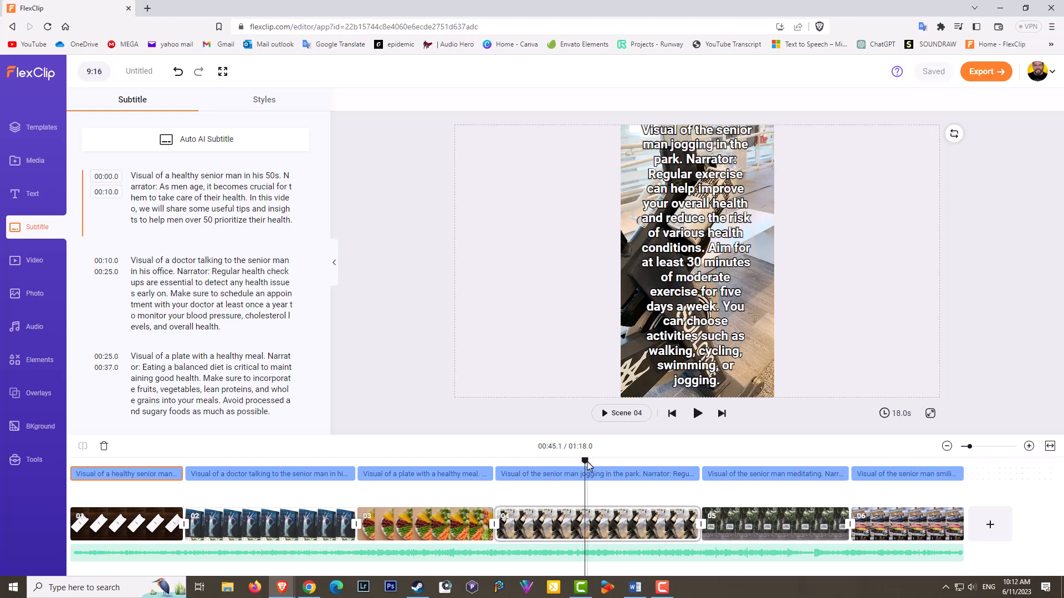
{"action": "left_click", "coordinate": [516, 472]}
{"action": "left_click_drag", "start_coordinate": [516, 474], "coordinate": [494, 488]}
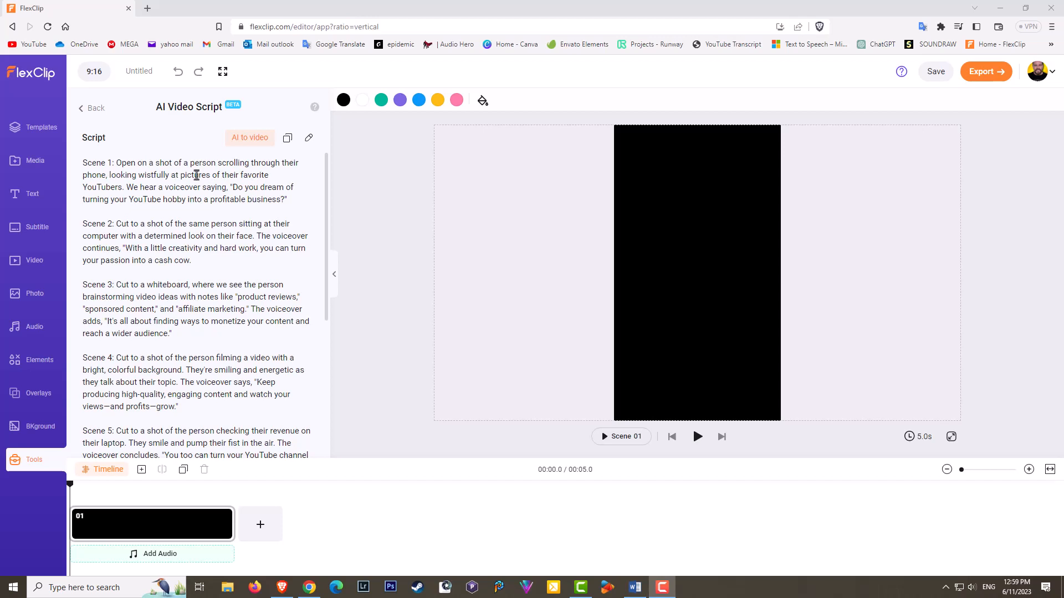
Search the stock videos for "phone" and add the 8-second clip of hands holding a smartphone as a scene.
{"action": "left_click", "coordinate": [34, 264]}
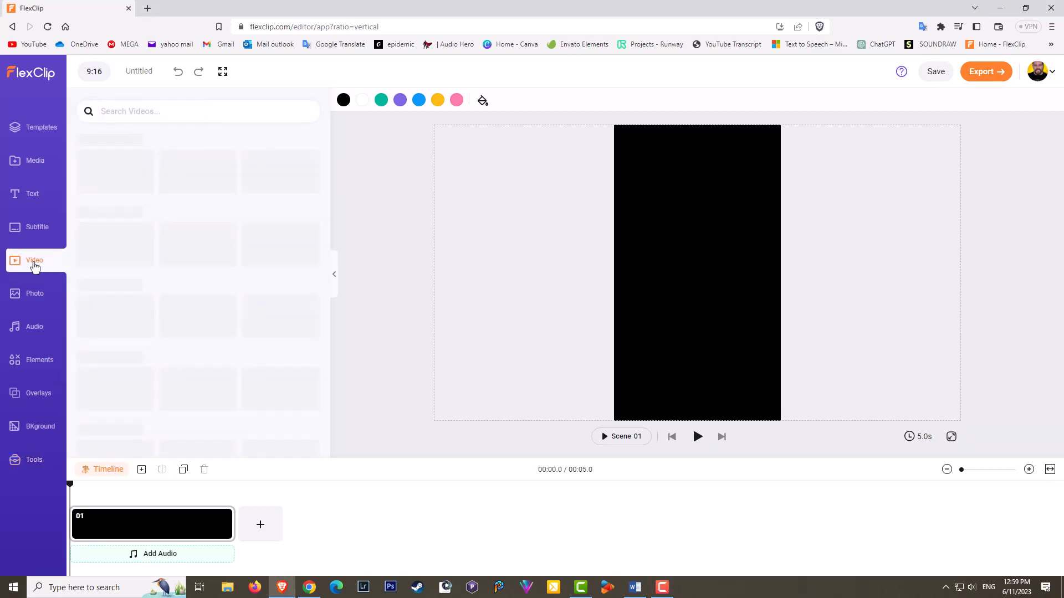
{"action": "left_click", "coordinate": [183, 115]}
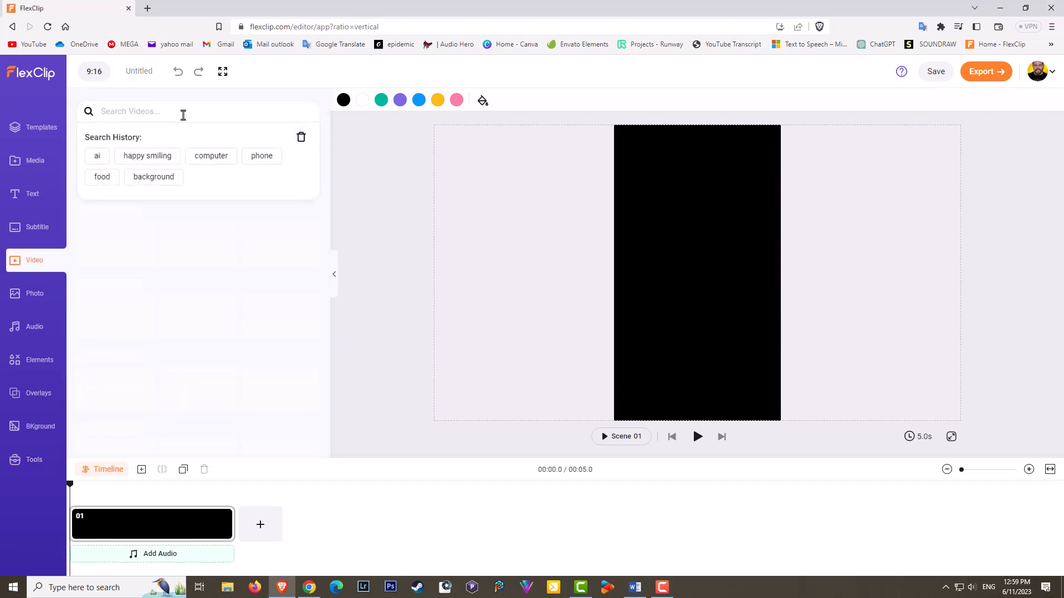
{"action": "type", "text": "phone"}
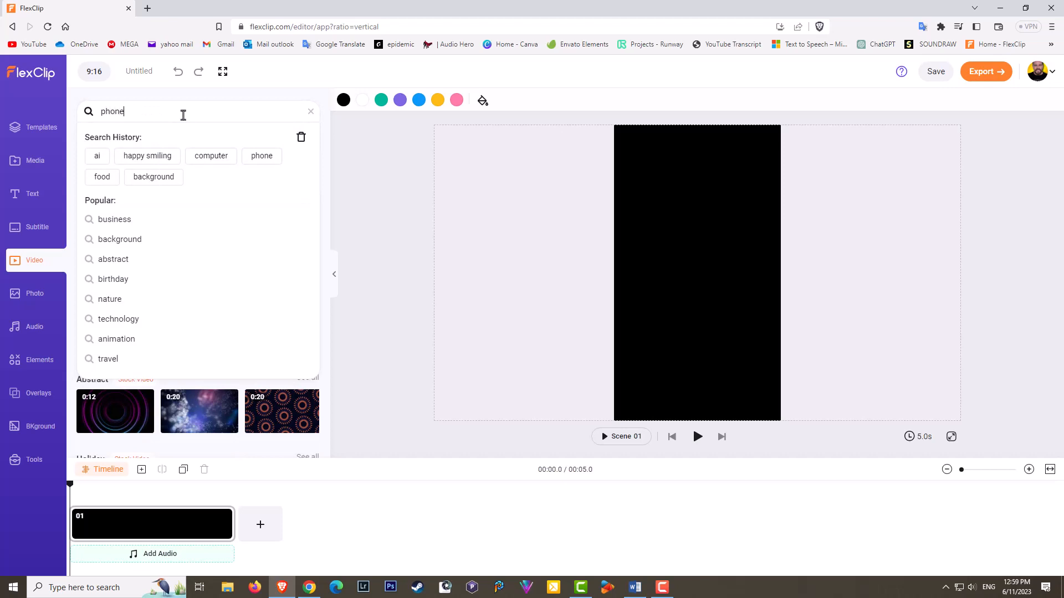
{"action": "key", "text": "Return"}
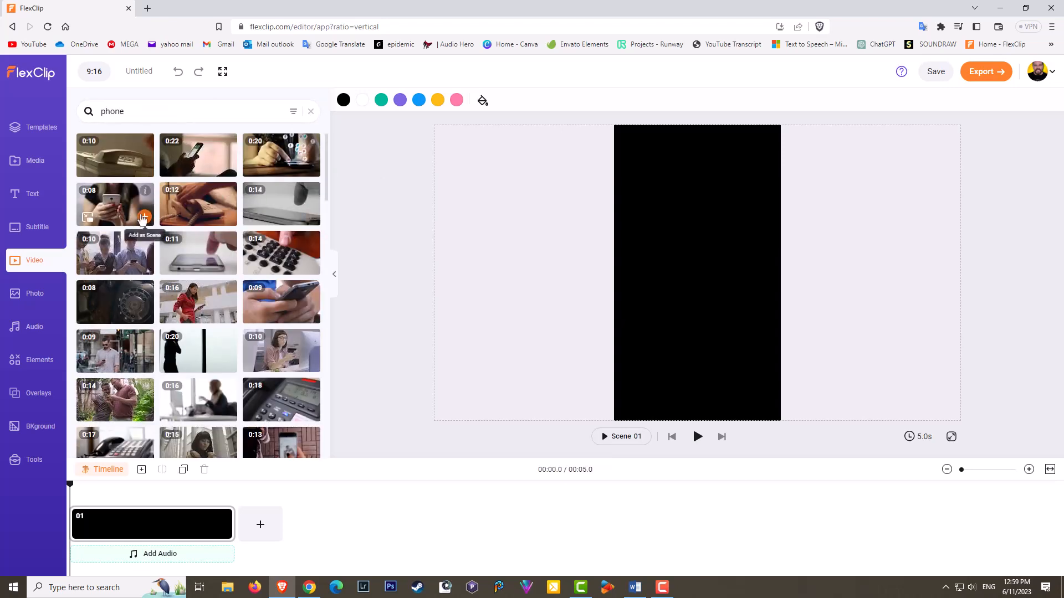
{"action": "left_click", "coordinate": [144, 218]}
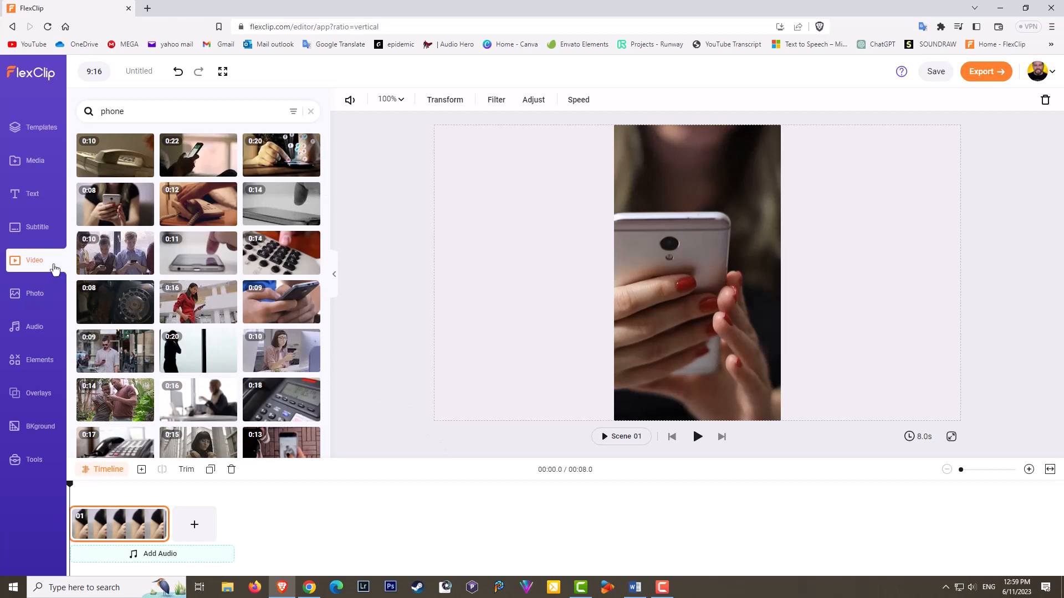
Copy the Scene 1 voiceover line "Do you dream of turning your YouTube hobby into a profitable business" from the AI video script.
{"action": "left_click", "coordinate": [32, 462]}
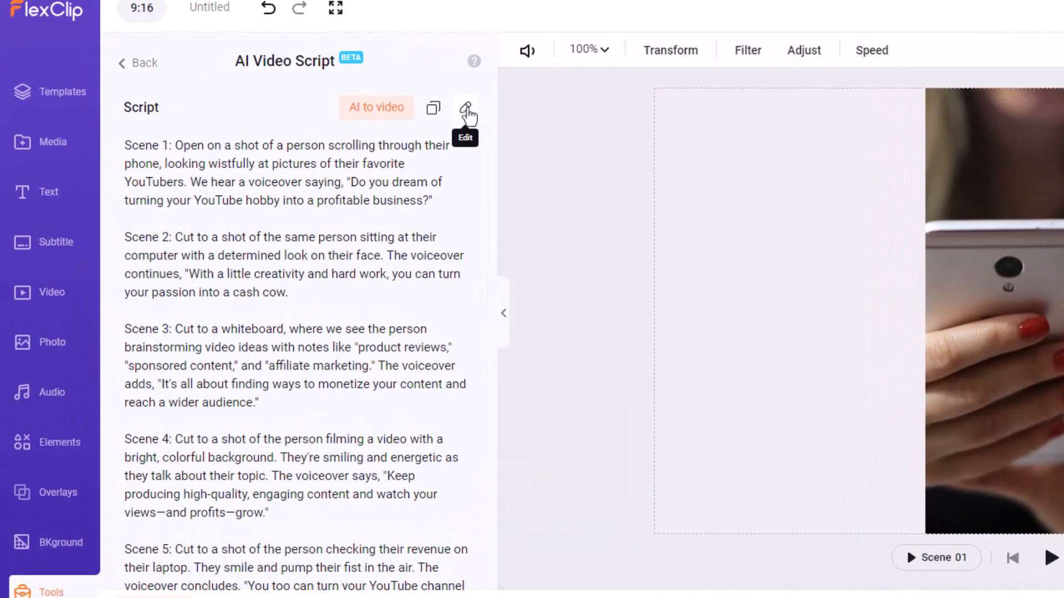
{"action": "left_click", "coordinate": [467, 113]}
{"action": "left_click_drag", "start_coordinate": [348, 182], "coordinate": [428, 200]}
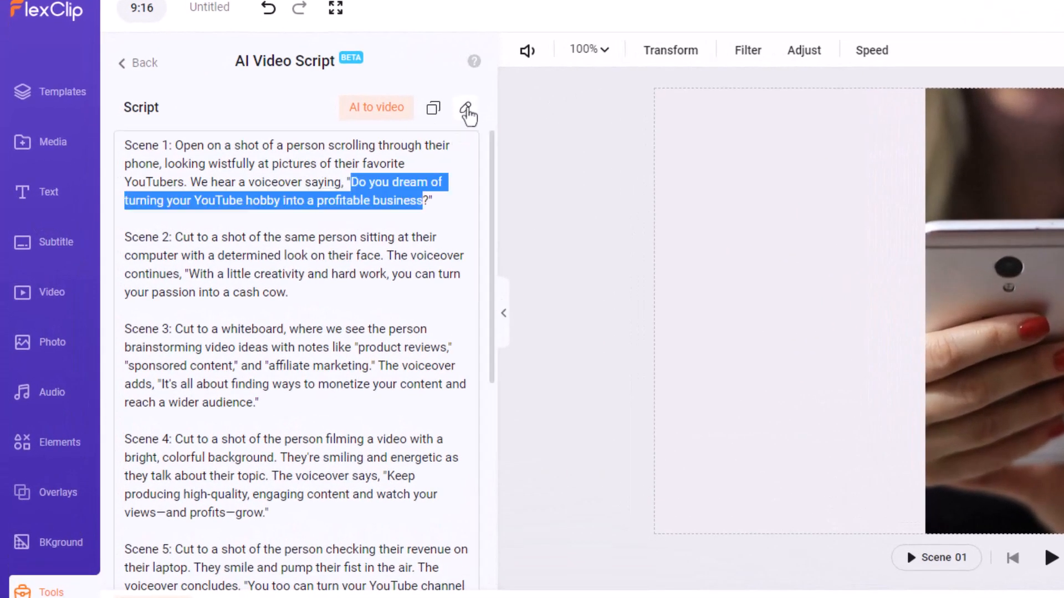
{"action": "left_click", "coordinate": [353, 184]}
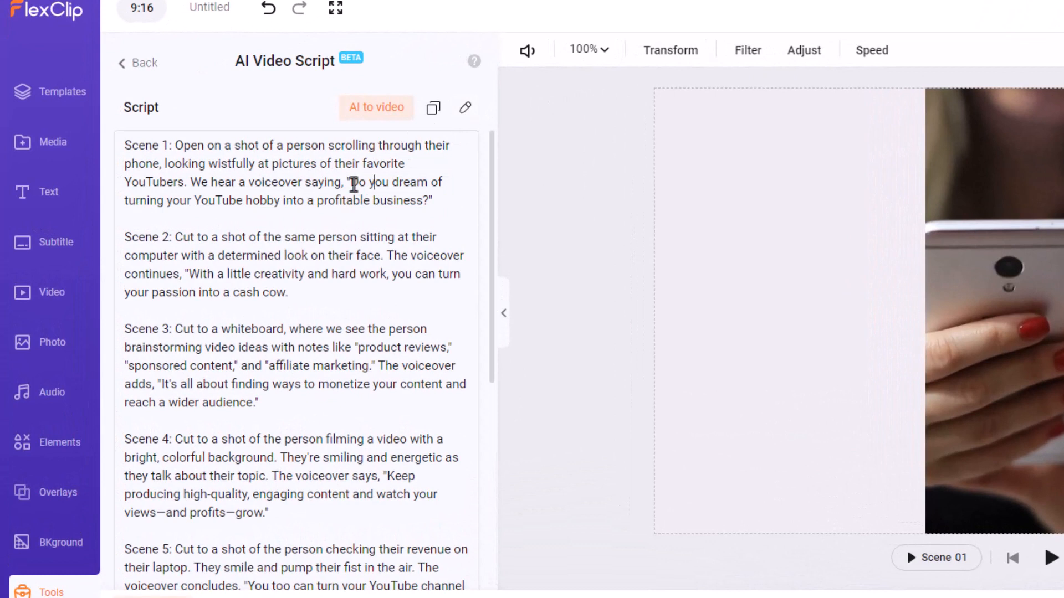
{"action": "left_click_drag", "start_coordinate": [350, 183], "coordinate": [422, 209]}
{"action": "key", "text": "ctrl+c"}
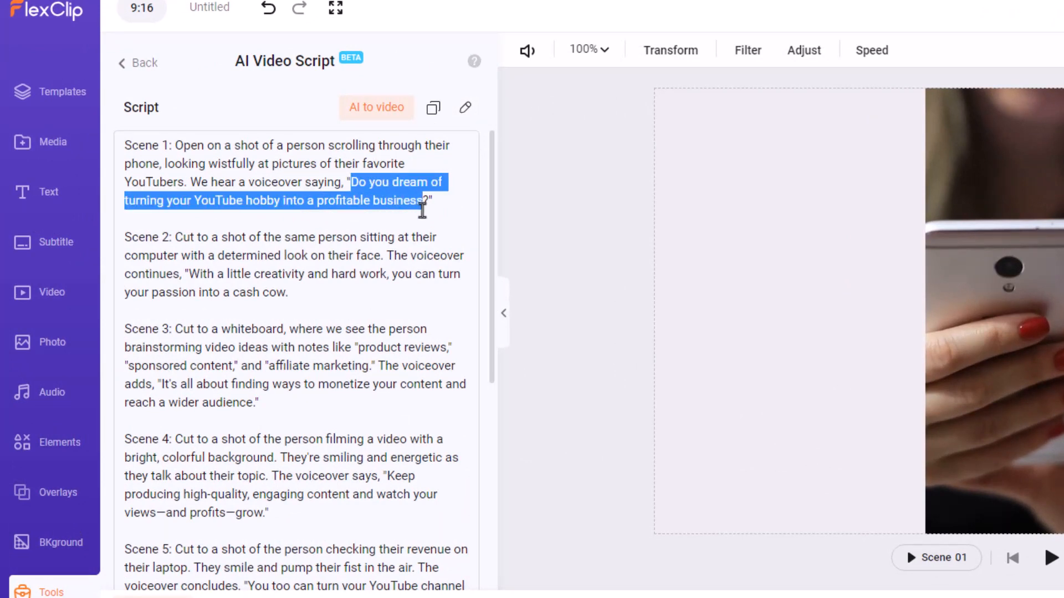
Set up a text-to-speech voiceover in English (United Kingdom) with the Elliot voice.
{"action": "left_click", "coordinate": [29, 146]}
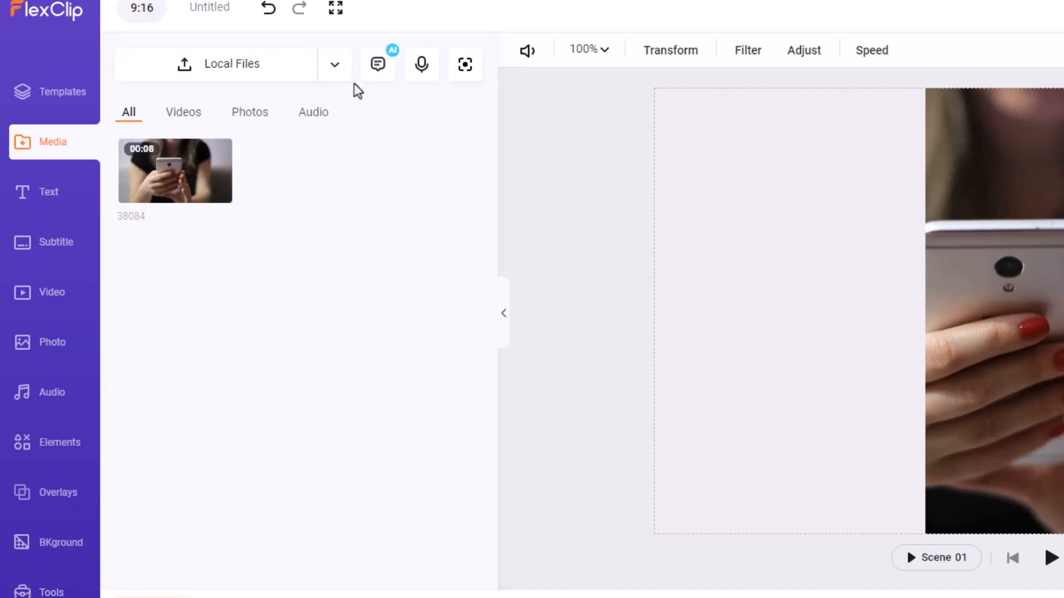
{"action": "left_click", "coordinate": [377, 67]}
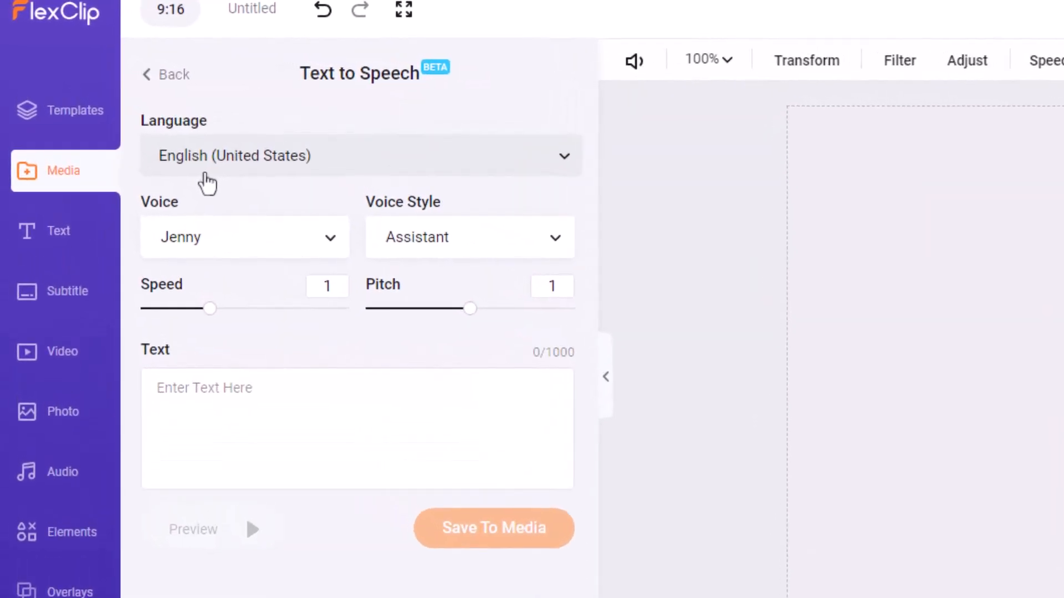
{"action": "left_click", "coordinate": [484, 175]}
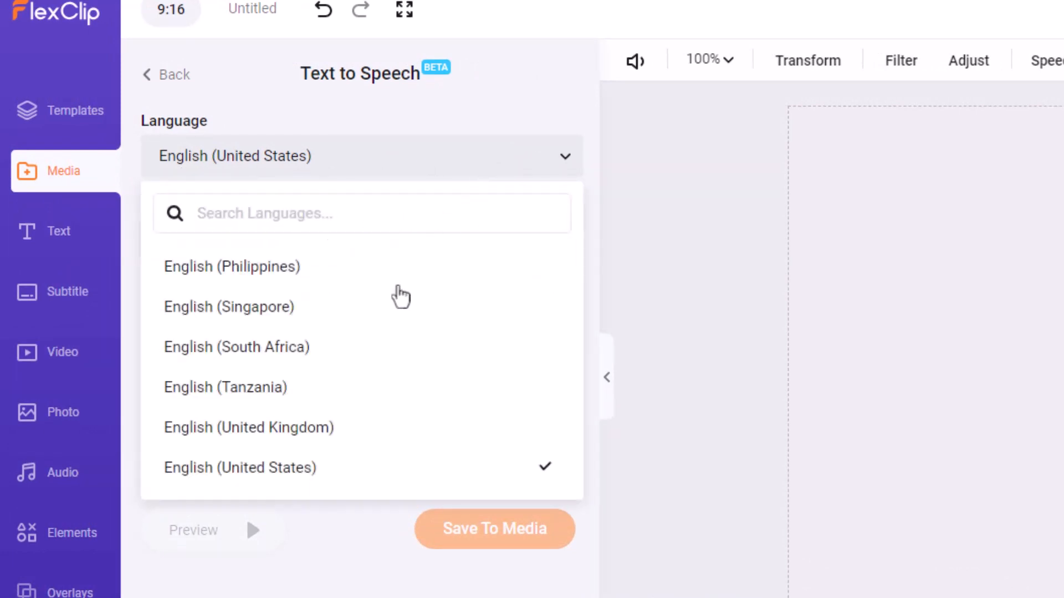
{"action": "left_click", "coordinate": [313, 435]}
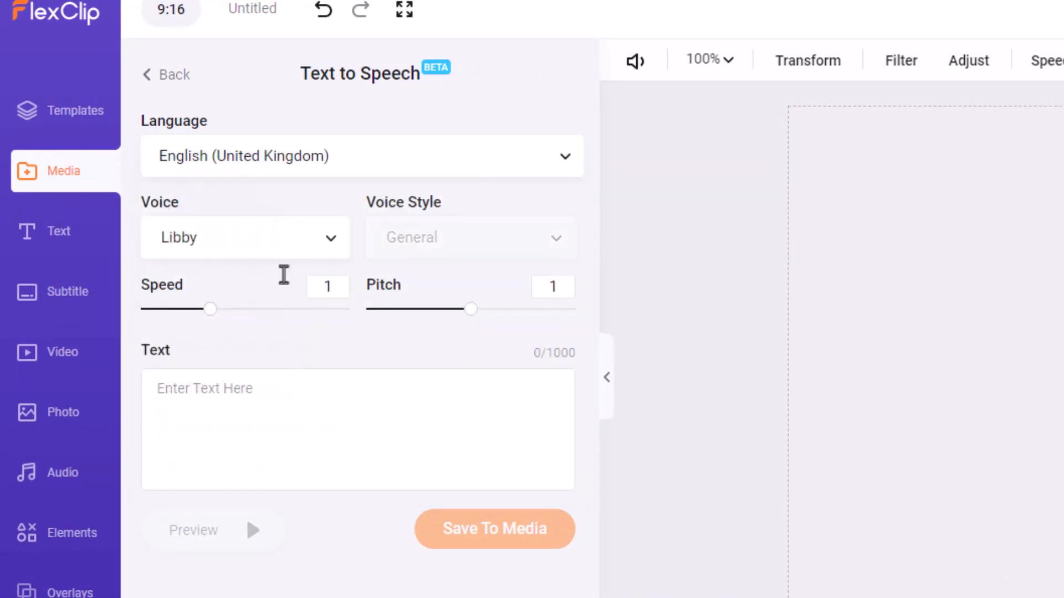
{"action": "left_click", "coordinate": [273, 247]}
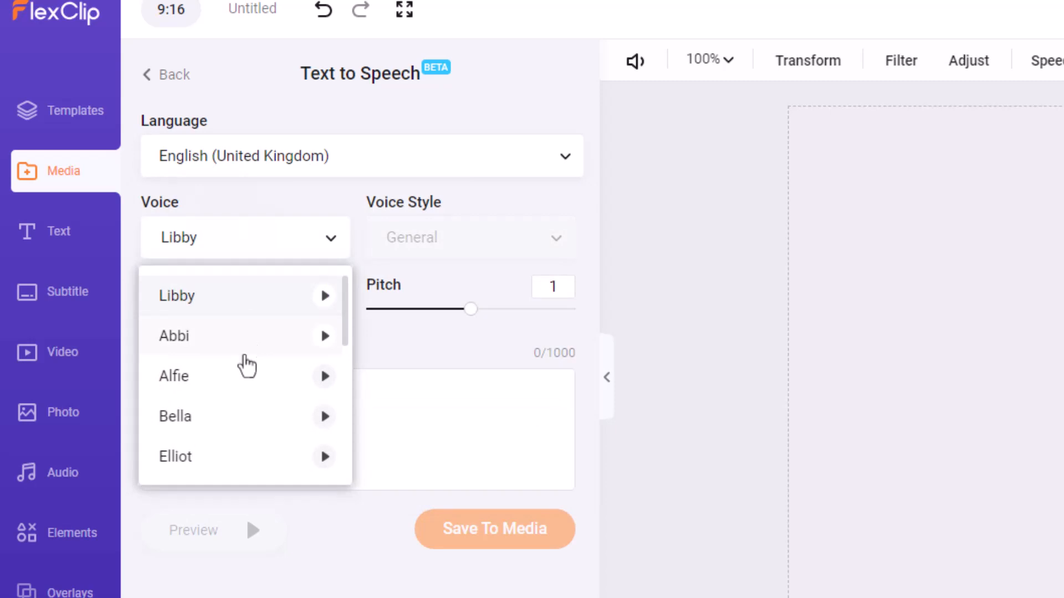
{"action": "left_click", "coordinate": [210, 457]}
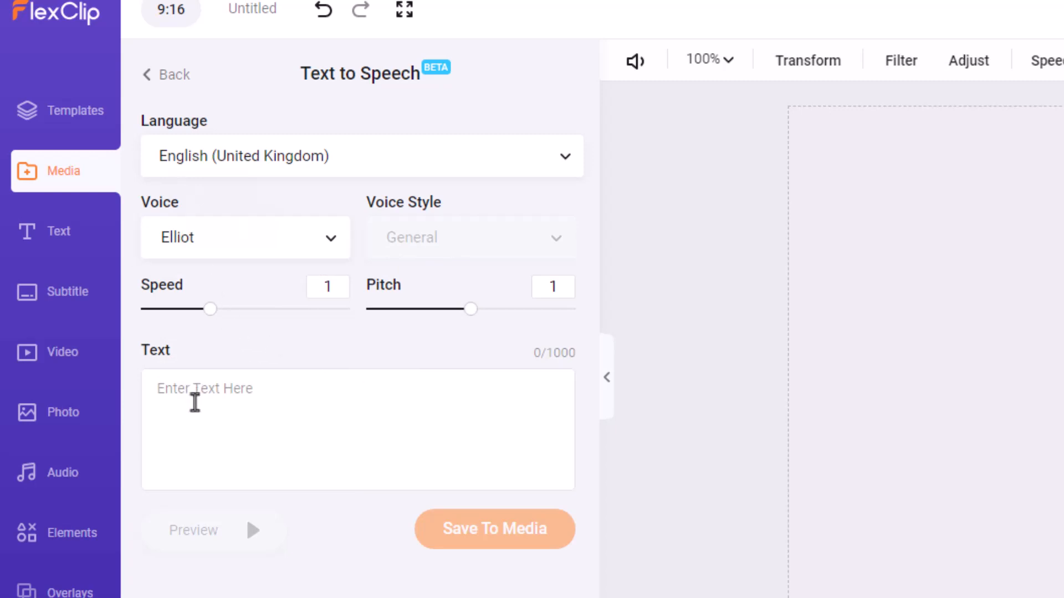
Paste the copied line as the speech text, preview it, and add a question mark at the end.
{"action": "left_click", "coordinate": [194, 392]}
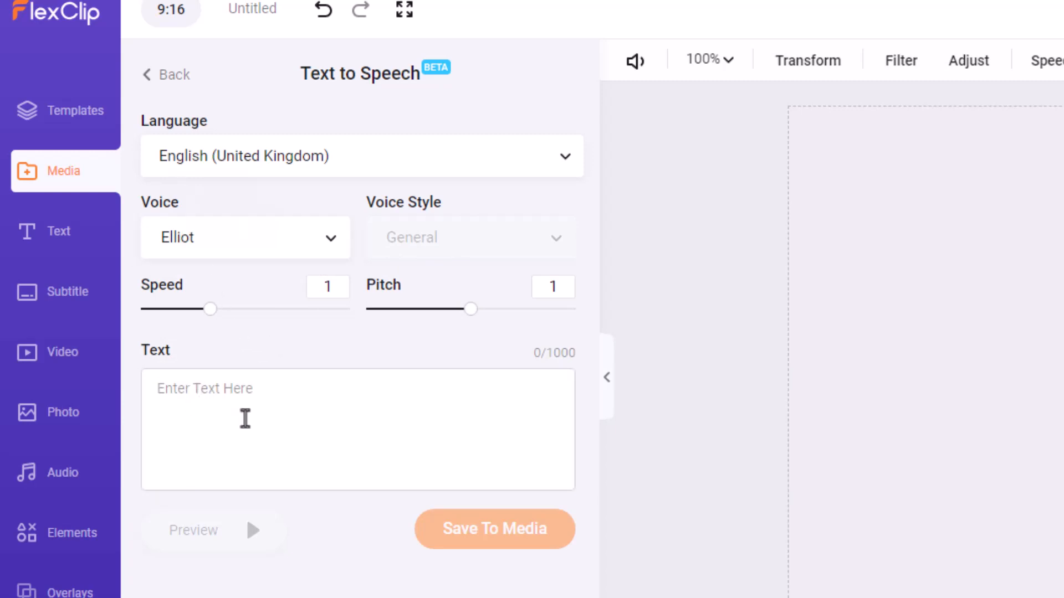
{"action": "key", "text": "ctrl+v"}
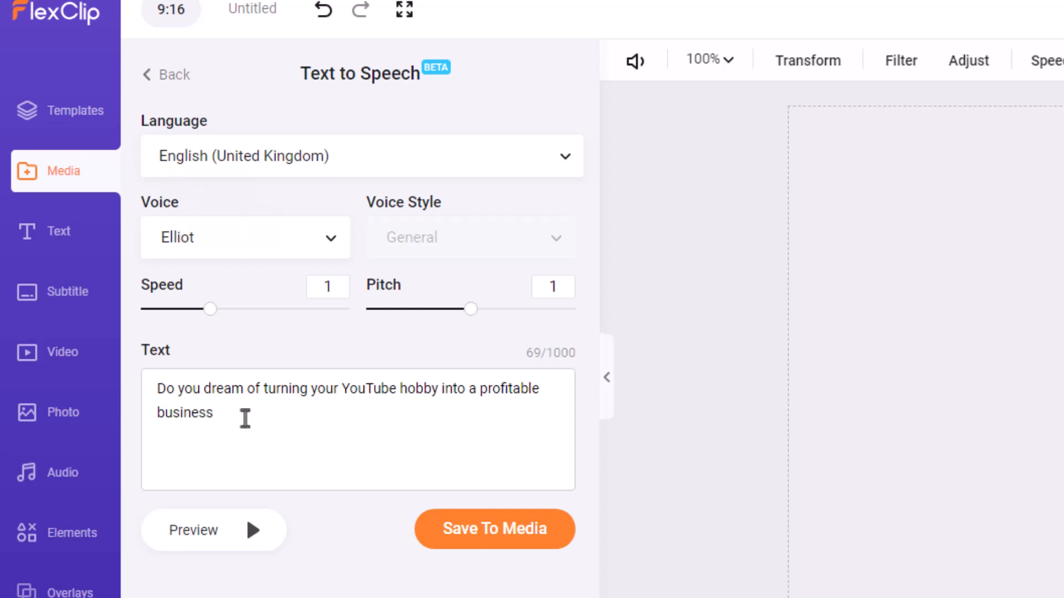
{"action": "left_click", "coordinate": [200, 532]}
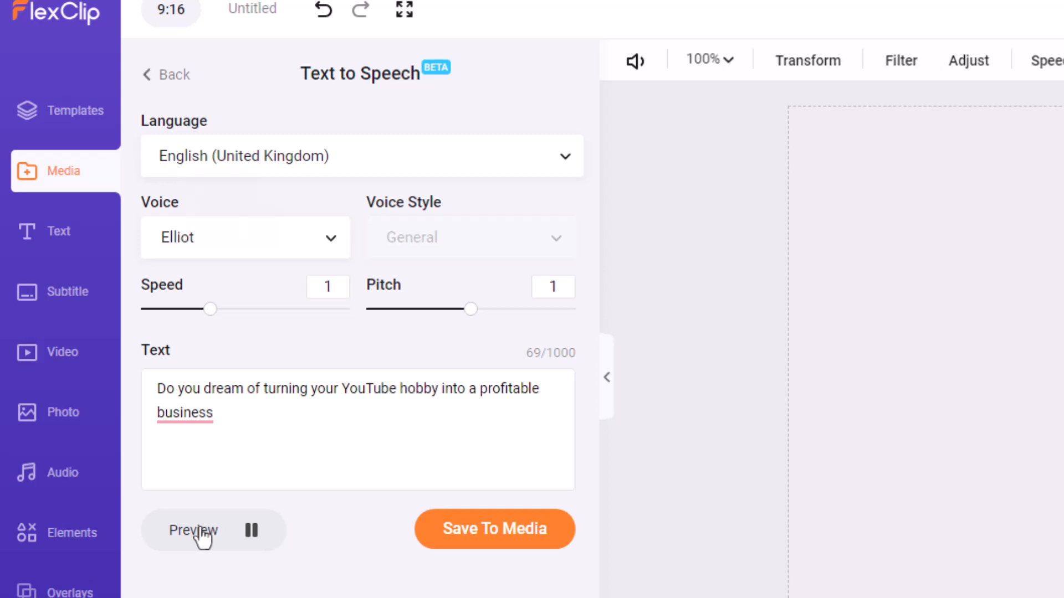
{"action": "left_click", "coordinate": [216, 436]}
{"action": "type", "text": "?"}
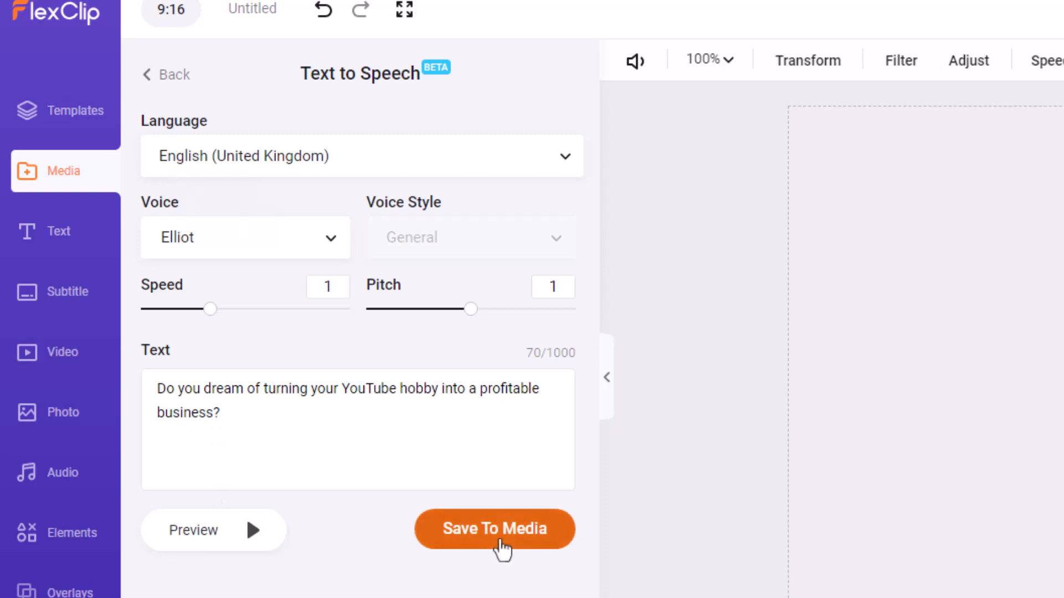
Save the generated voiceover to the project media and place it on the audio track, starting about 2 s into Scene 01.
{"action": "left_click", "coordinate": [501, 546]}
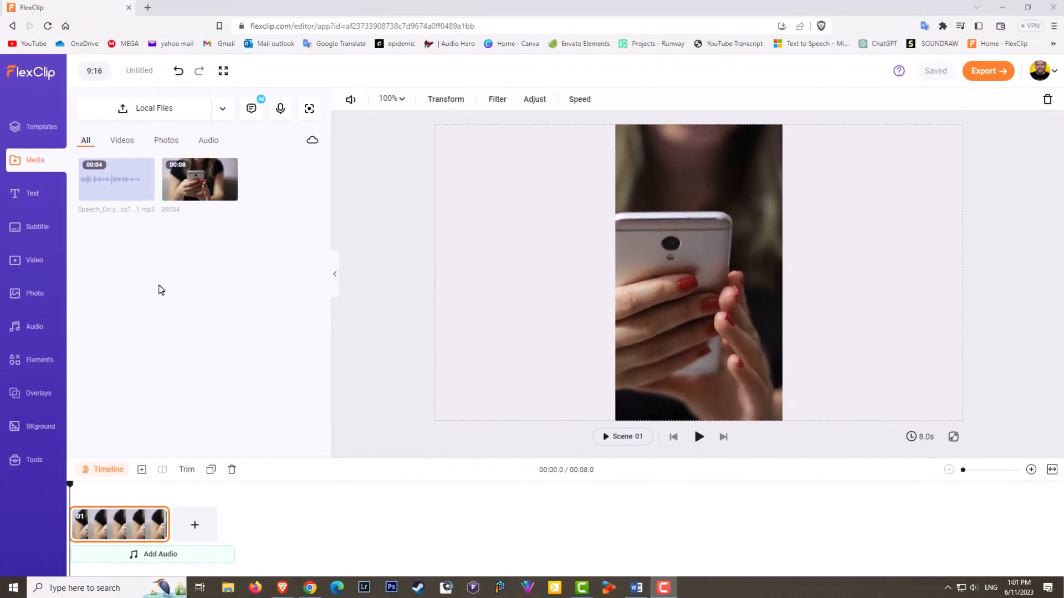
{"action": "left_click", "coordinate": [95, 195]}
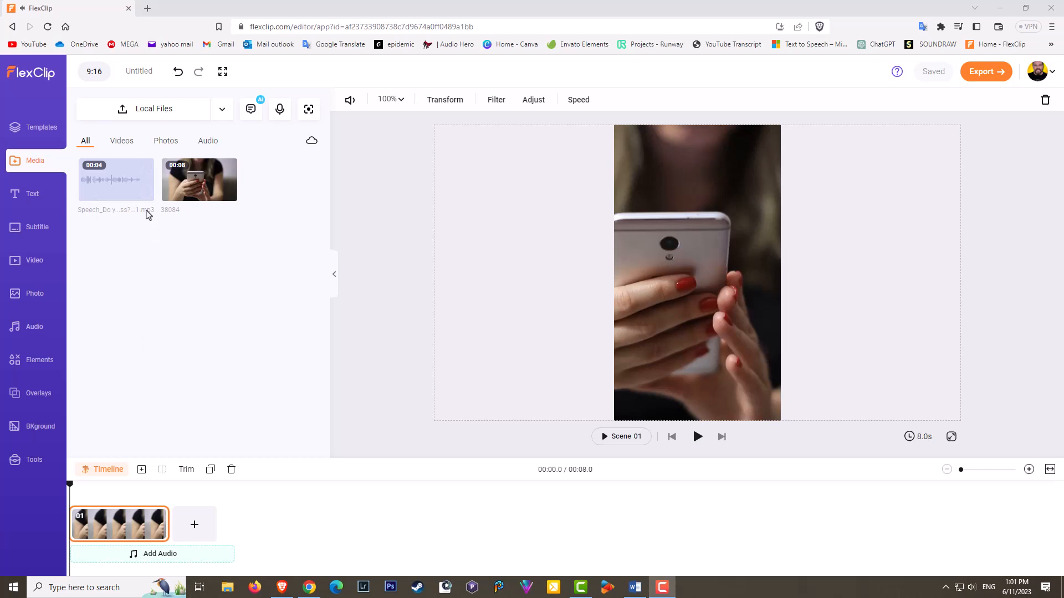
{"action": "left_click", "coordinate": [146, 188]}
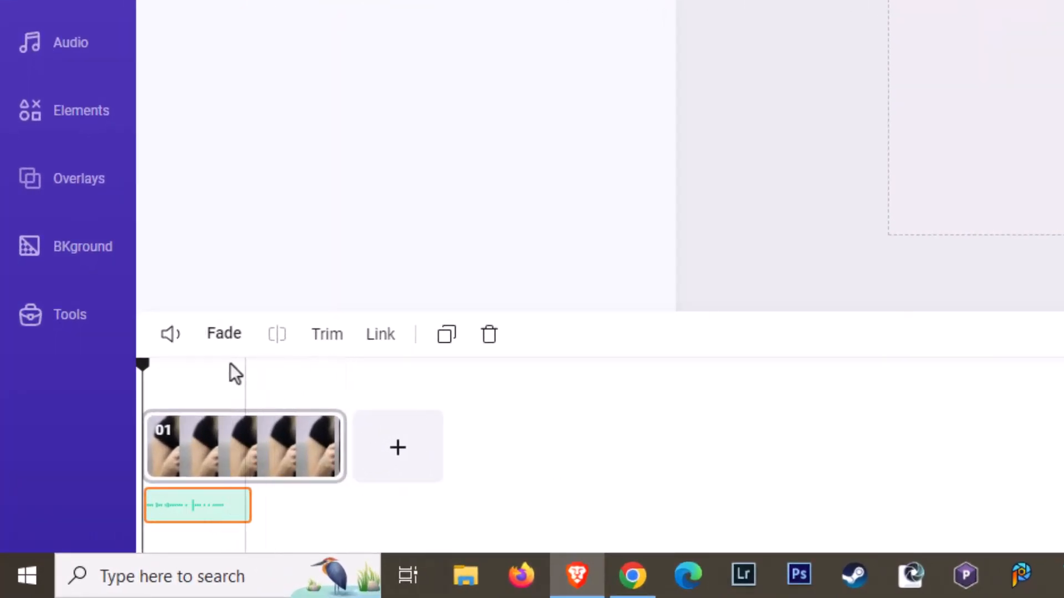
{"action": "key", "text": "space"}
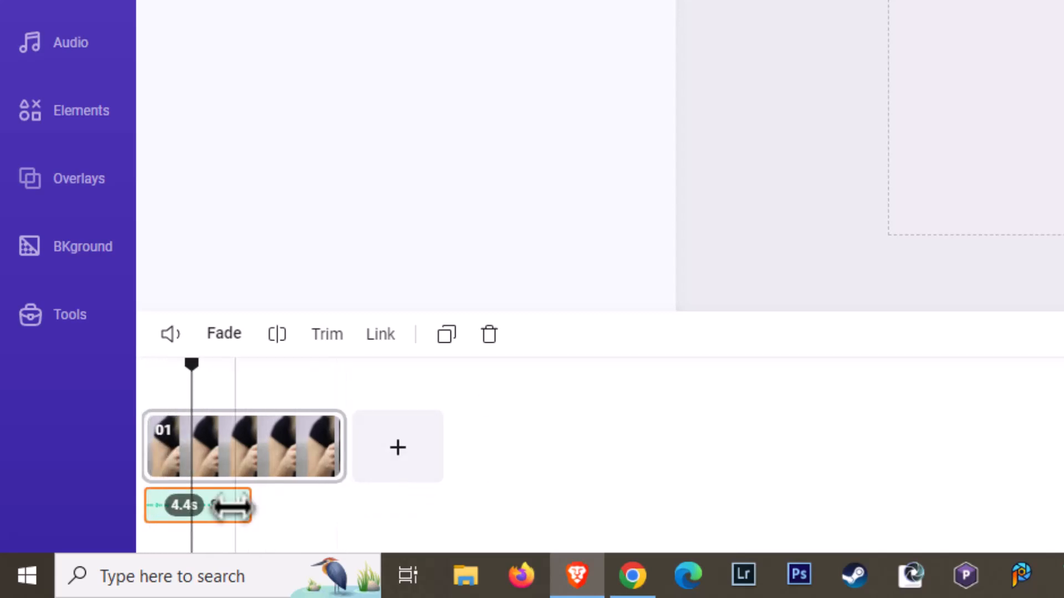
{"action": "left_click_drag", "start_coordinate": [224, 503], "coordinate": [276, 505]}
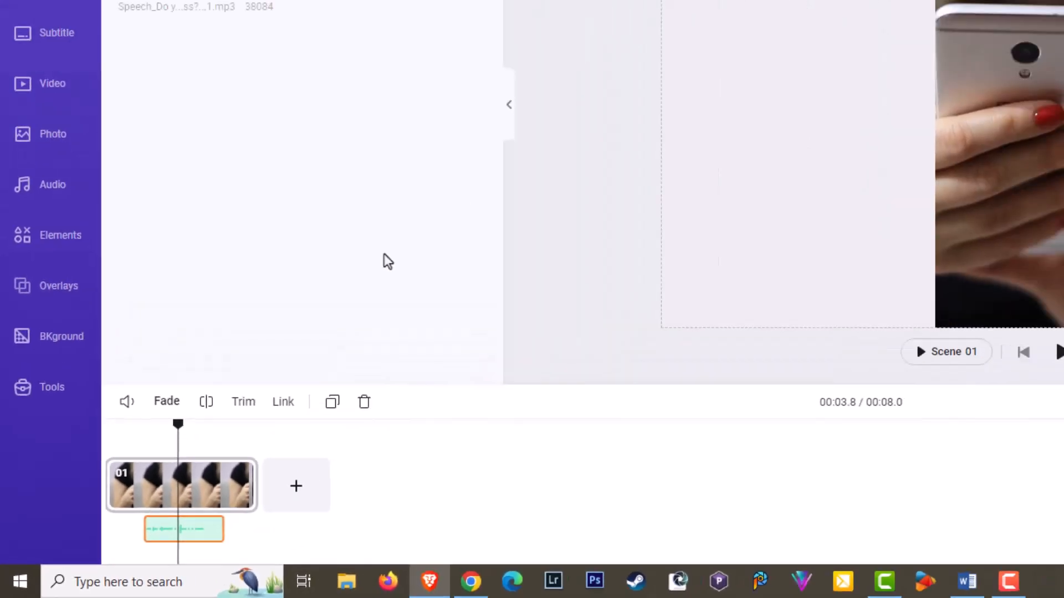
Check the Scene 2 description in the AI video script and search the stock videos for "computer".
{"action": "left_click", "coordinate": [49, 388]}
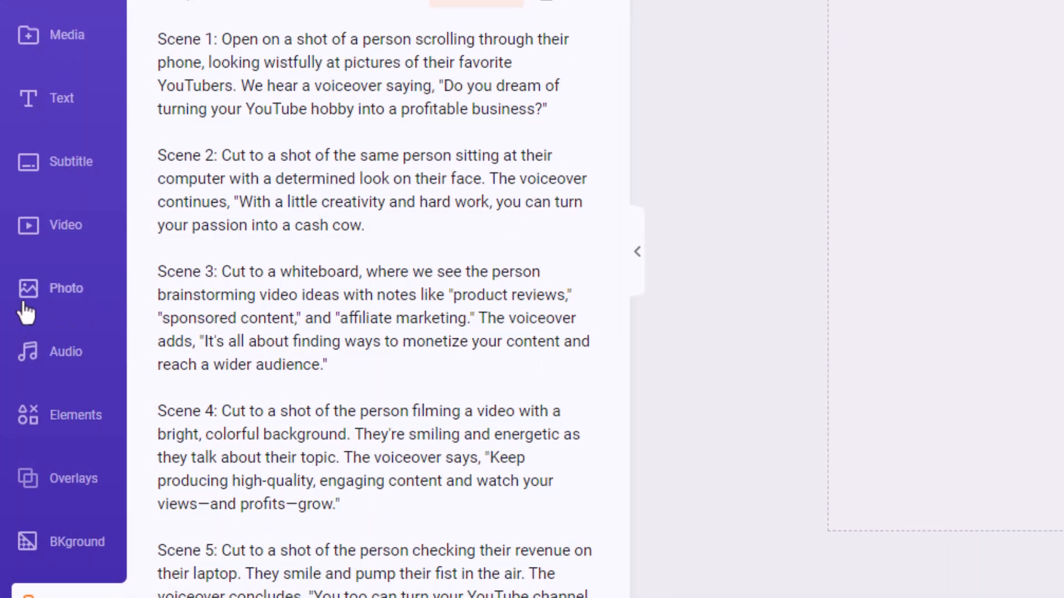
{"action": "left_click", "coordinate": [71, 228]}
{"action": "left_click", "coordinate": [194, 71]}
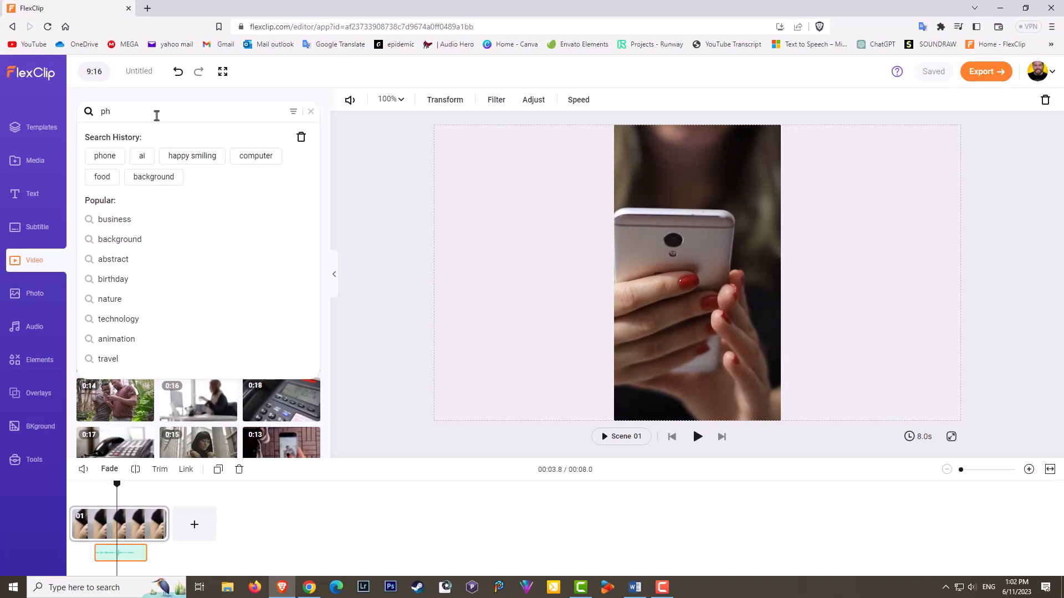
{"action": "key", "text": "BackSpace"}
{"action": "key", "text": "BackSpace"}
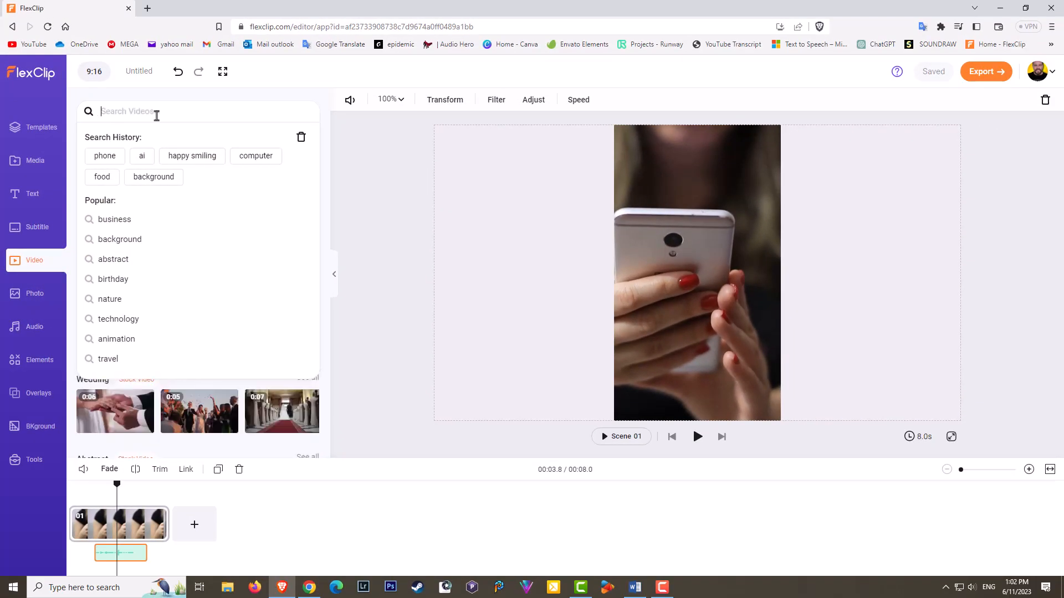
{"action": "type", "text": "computer"}
{"action": "key", "text": "Return"}
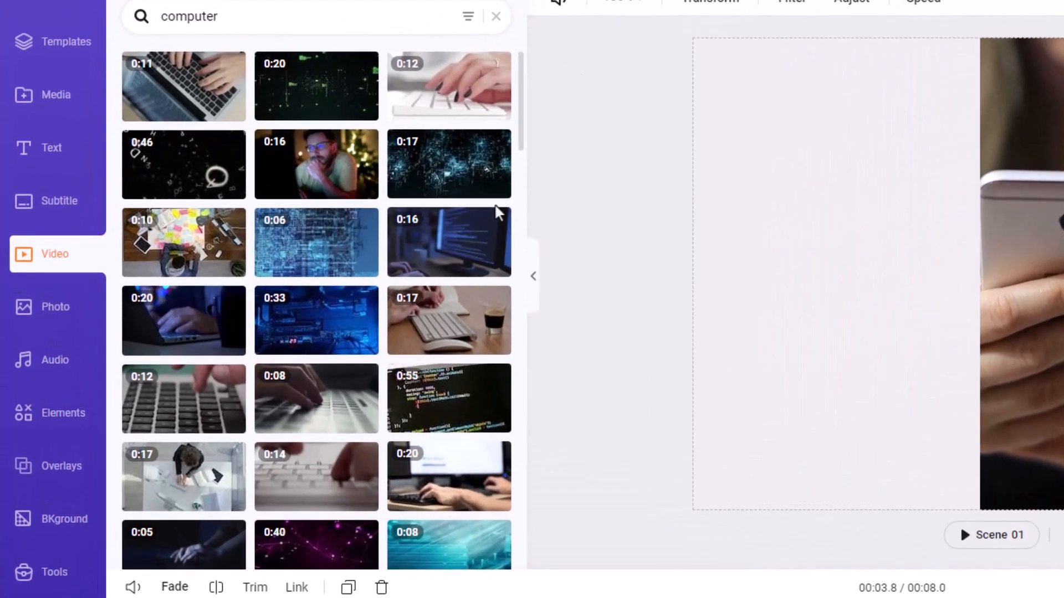
Browse the computer clips and add the 16-second clip of the man in glasses as Scene 02.
{"action": "scroll", "coordinate": [311, 235], "scroll_direction": "down", "scroll_amount": 1}
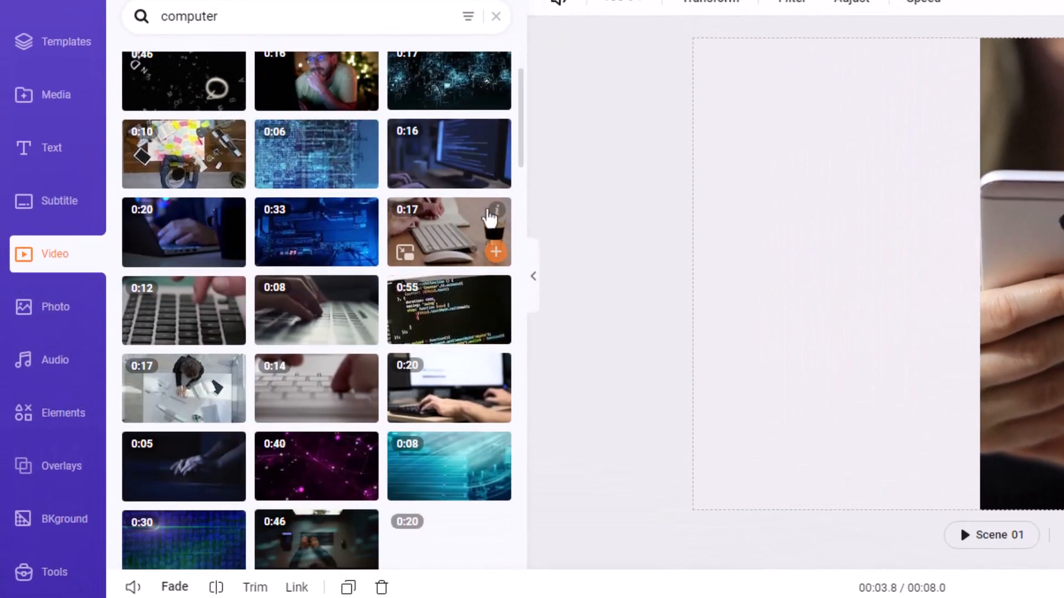
{"action": "scroll", "coordinate": [484, 215], "scroll_direction": "up", "scroll_amount": 1}
{"action": "scroll", "coordinate": [471, 205], "scroll_direction": "down", "scroll_amount": 2}
{"action": "scroll", "coordinate": [457, 200], "scroll_direction": "up", "scroll_amount": 3}
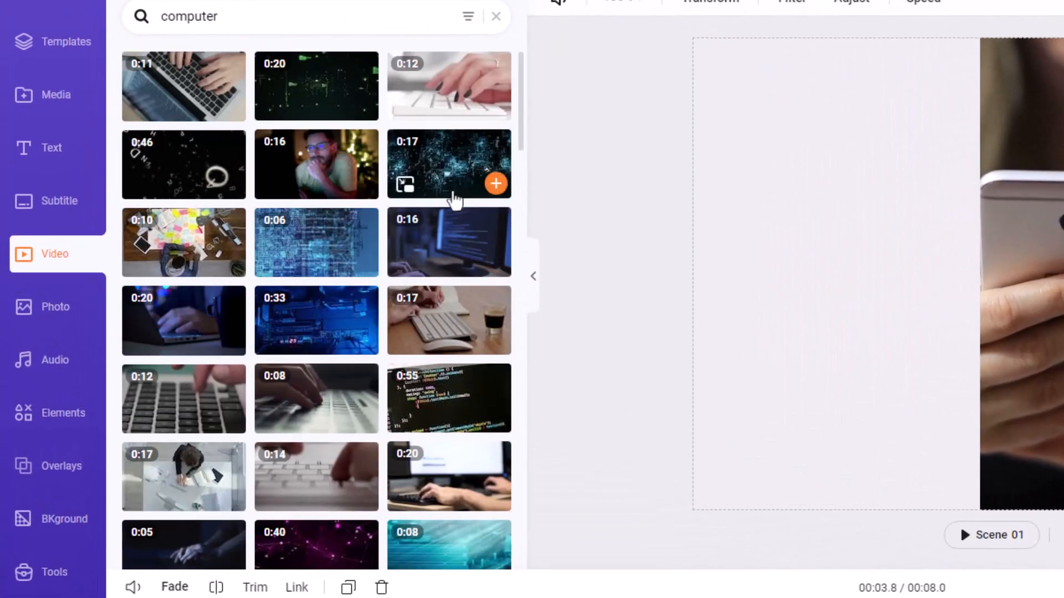
{"action": "left_click", "coordinate": [363, 184]}
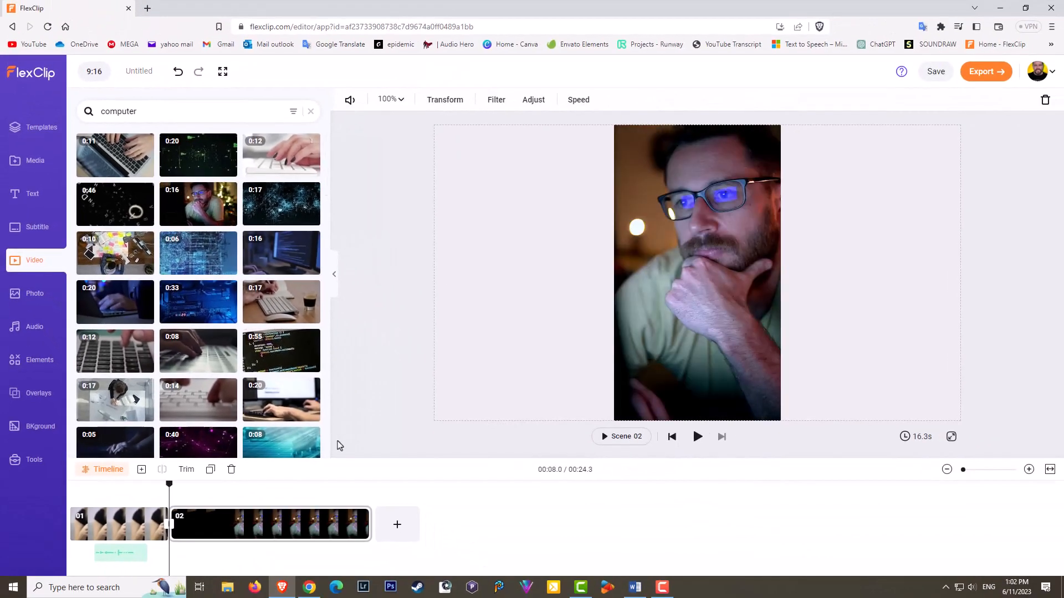
Preview Scene 02 and trim its end so the scene lasts 13.4 s.
{"action": "key", "text": "space"}
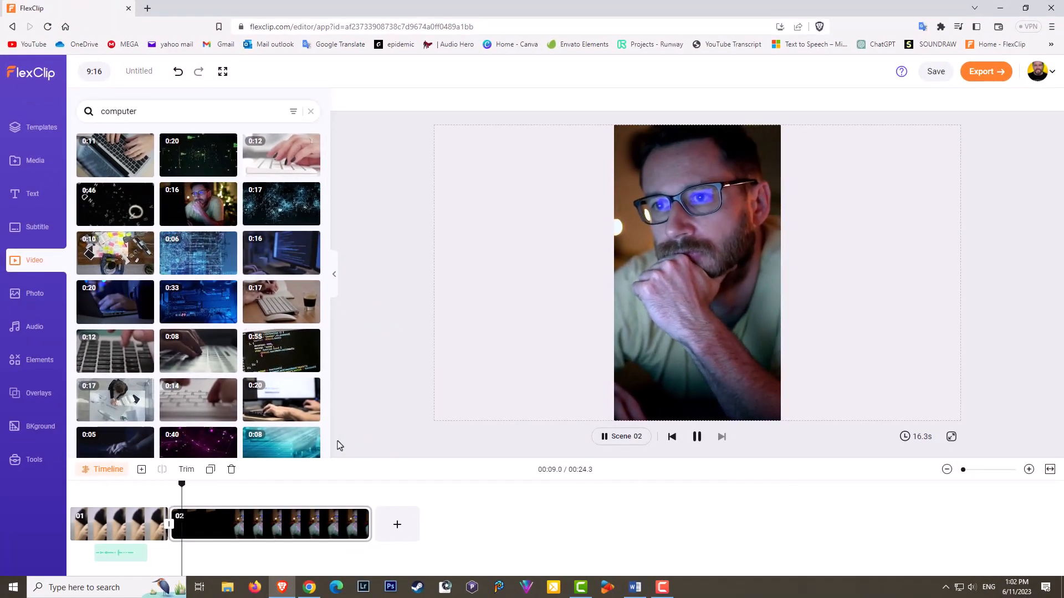
{"action": "key", "text": "space"}
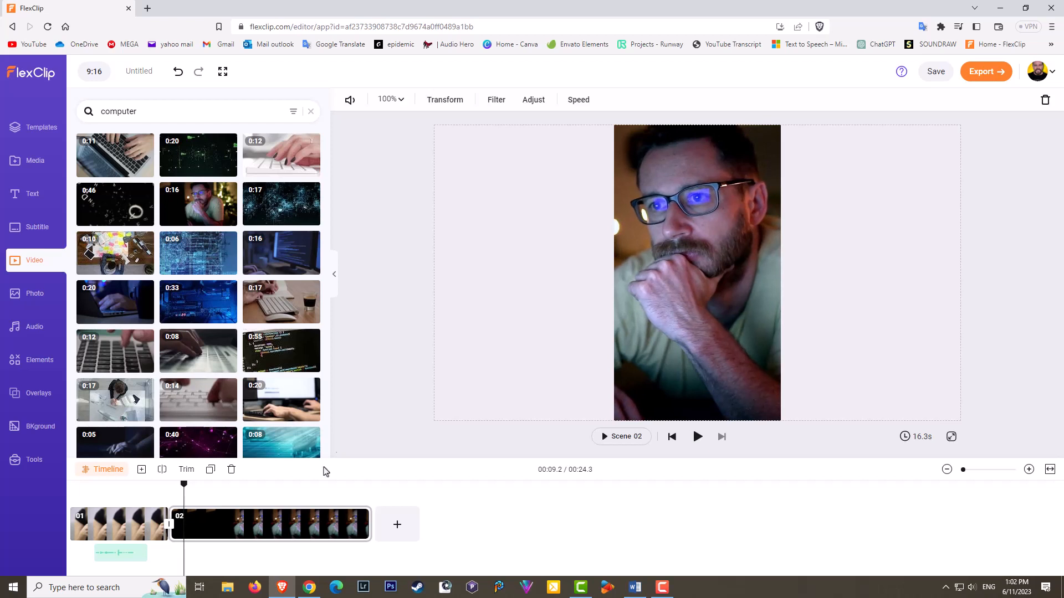
{"action": "left_click", "coordinate": [365, 532]}
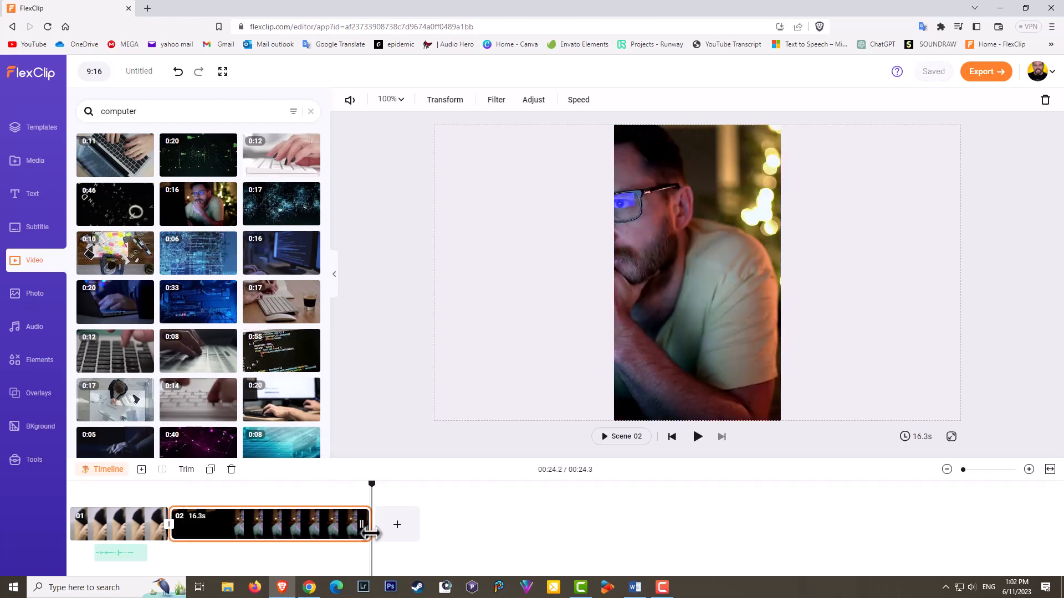
{"action": "left_click_drag", "start_coordinate": [370, 533], "coordinate": [334, 537]}
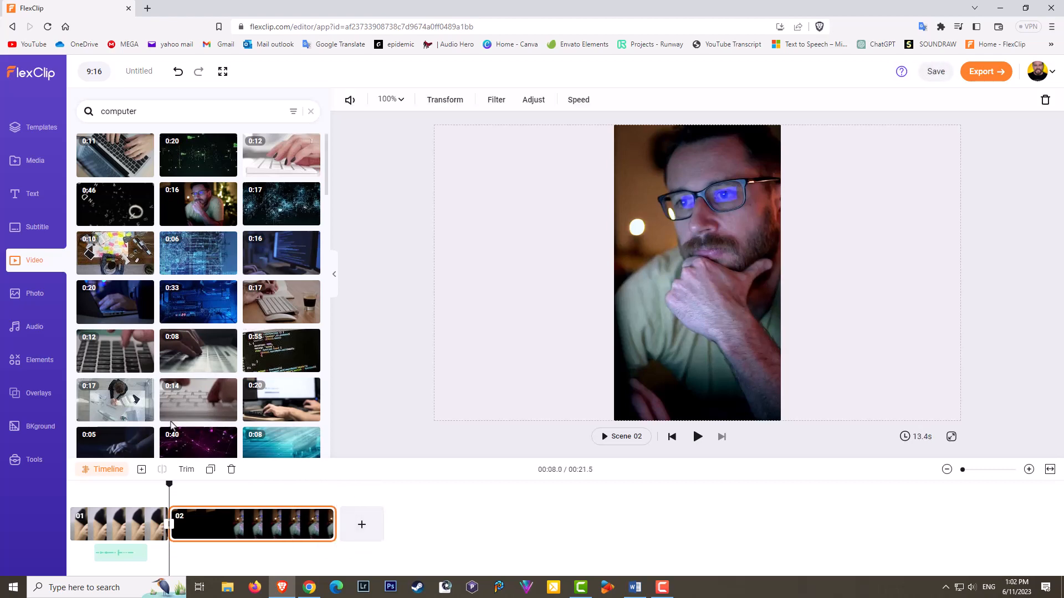
Look through the Scene 2 to Scene 5 descriptions in the AI video script.
{"action": "left_click", "coordinate": [31, 461]}
{"action": "scroll", "coordinate": [188, 272], "scroll_direction": "down", "scroll_amount": 2}
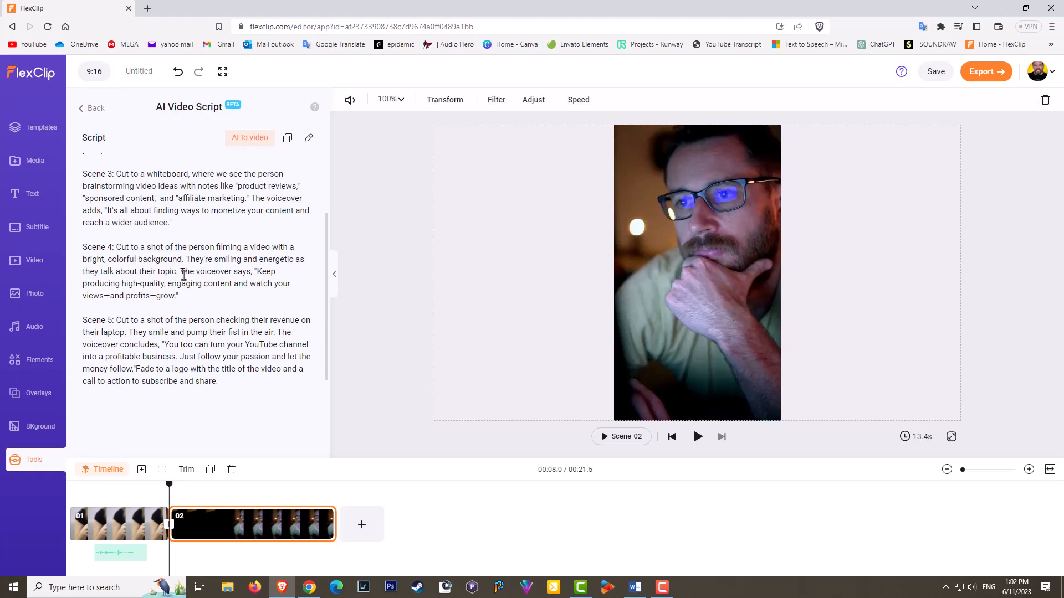
{"action": "scroll", "coordinate": [183, 275], "scroll_direction": "up", "scroll_amount": 1}
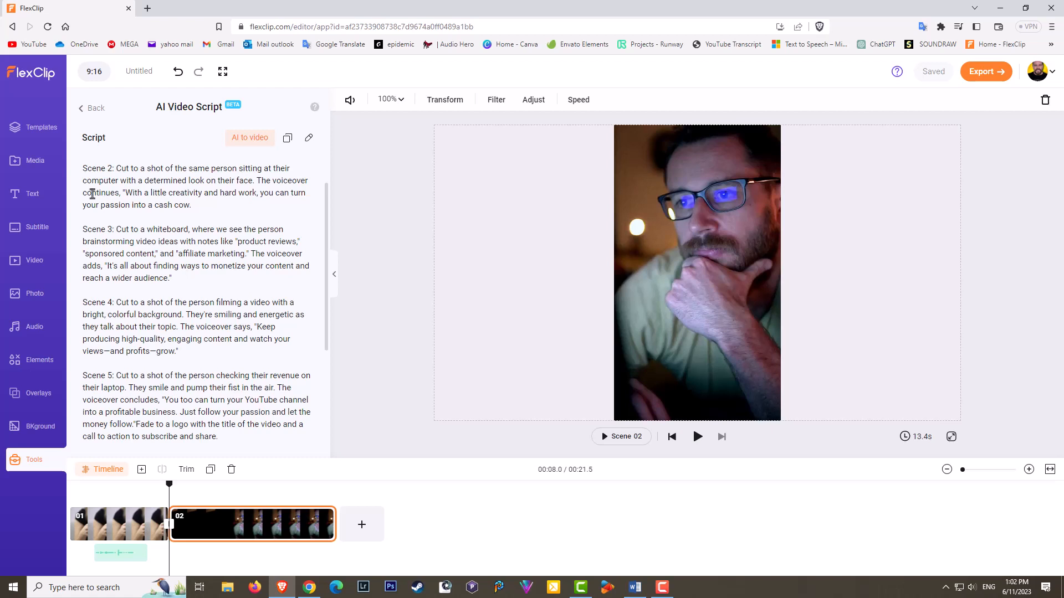
Filter the stock audio by the Inspiring mood and add "Take The Next Step Instrumental" as background music from the start of the video.
{"action": "left_click", "coordinate": [29, 331]}
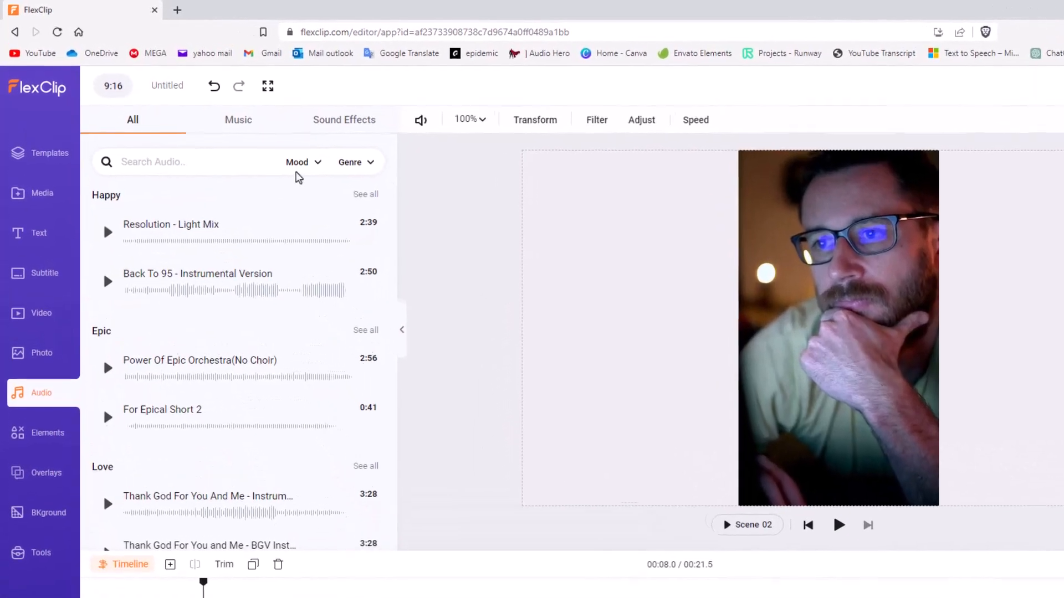
{"action": "left_click", "coordinate": [297, 165]}
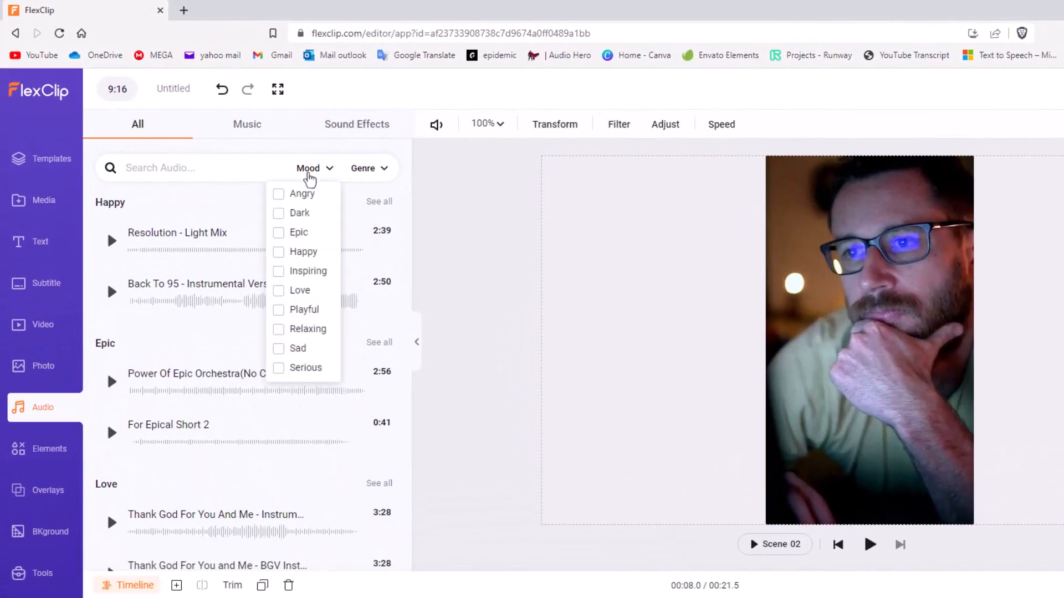
{"action": "left_click", "coordinate": [297, 273]}
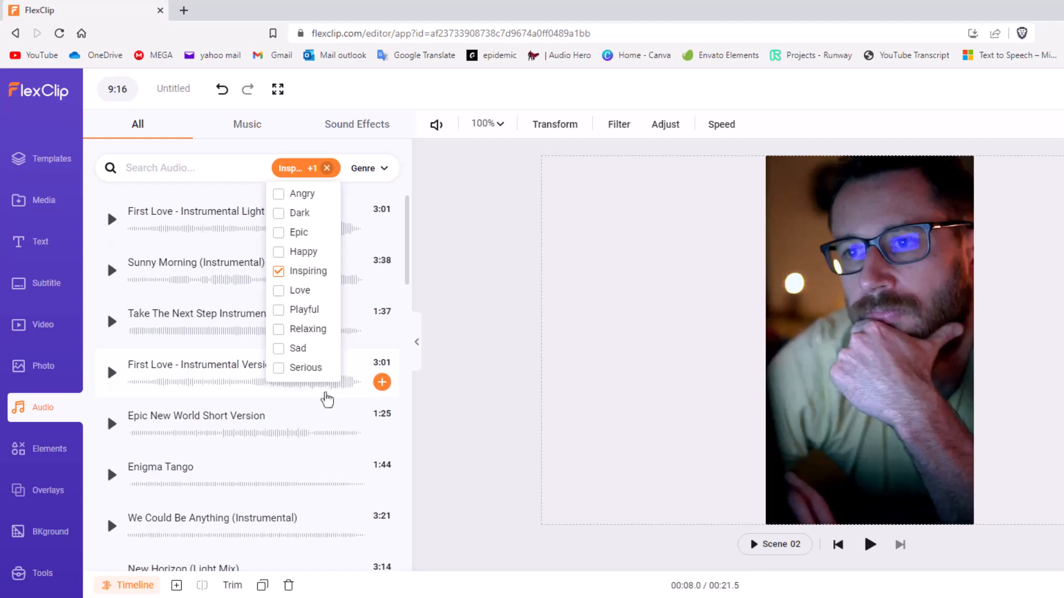
{"action": "left_click", "coordinate": [467, 329]}
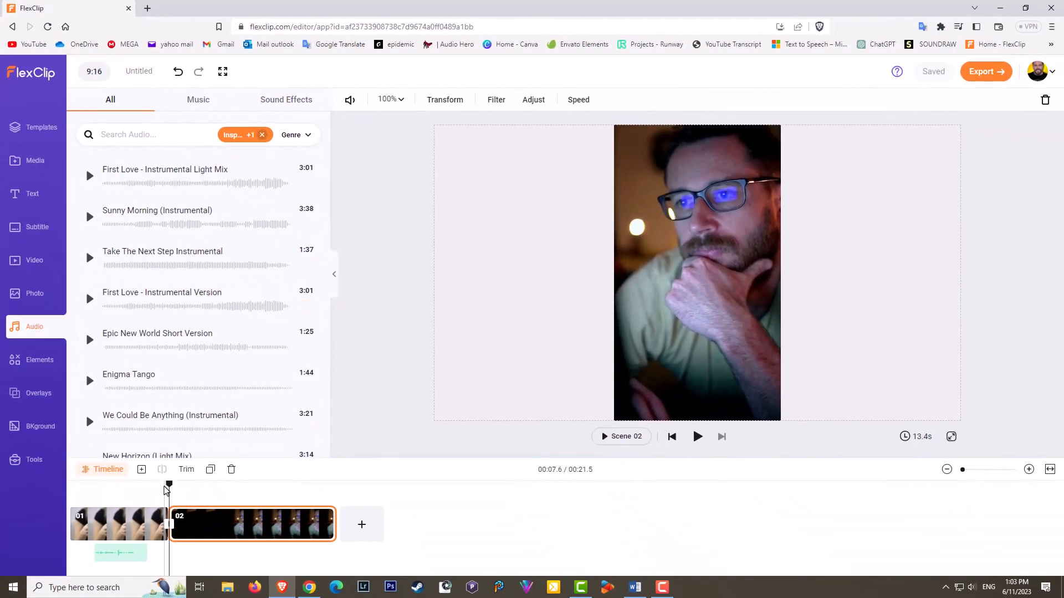
{"action": "left_click_drag", "start_coordinate": [165, 489], "coordinate": [69, 492]}
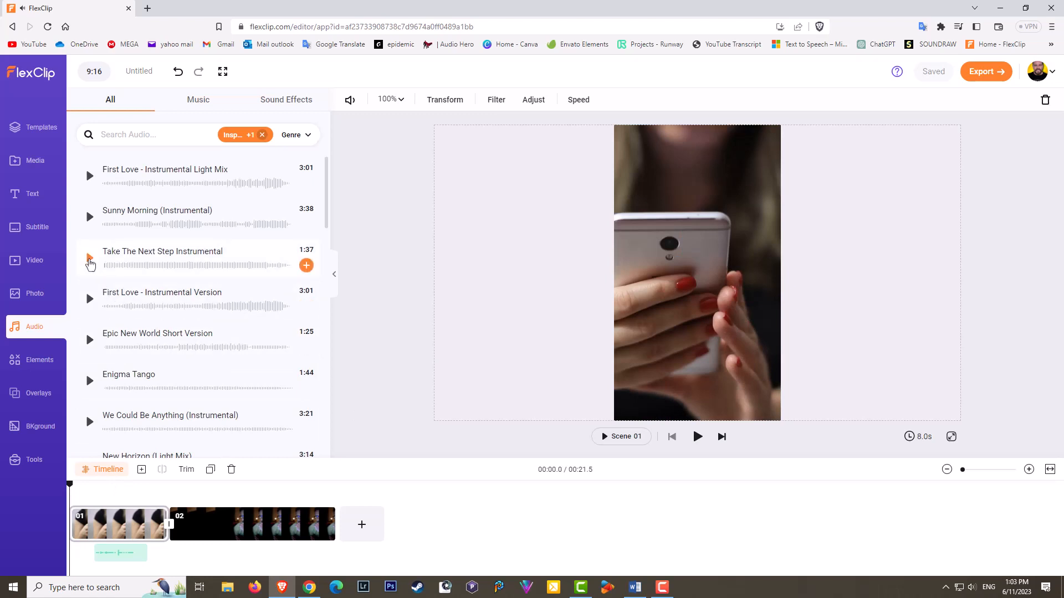
{"action": "left_click", "coordinate": [307, 266]}
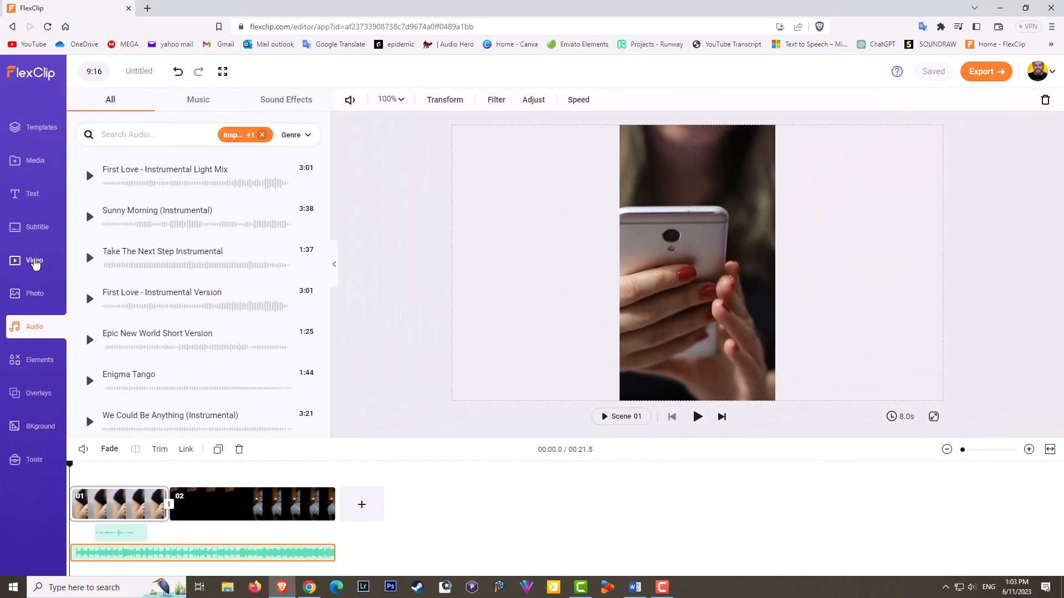
Check the AI video script for the upcoming scenes and search the stock videos for "filming".
{"action": "left_click", "coordinate": [34, 261]}
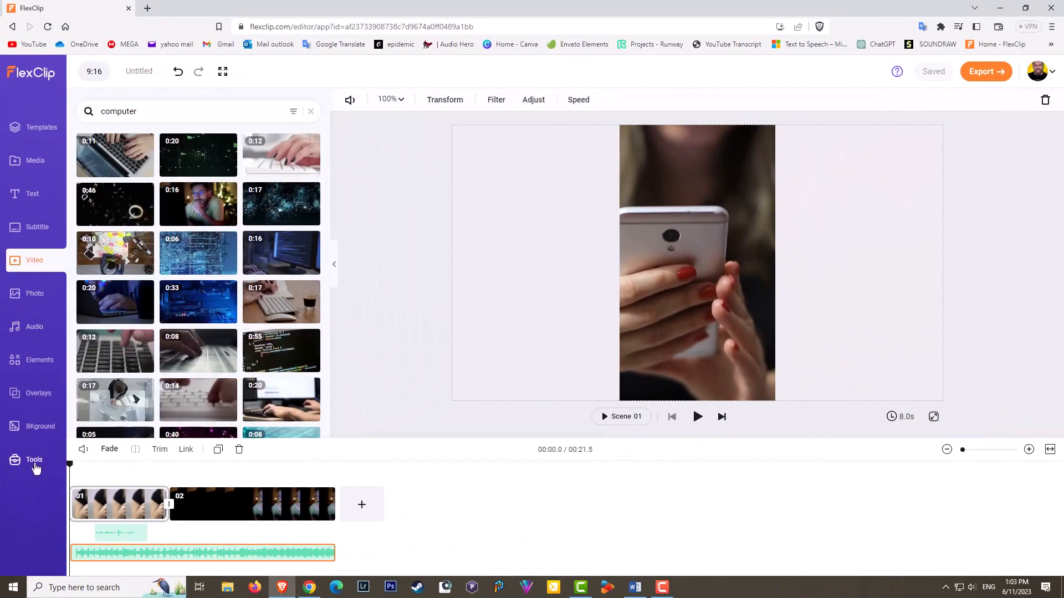
{"action": "left_click", "coordinate": [35, 464]}
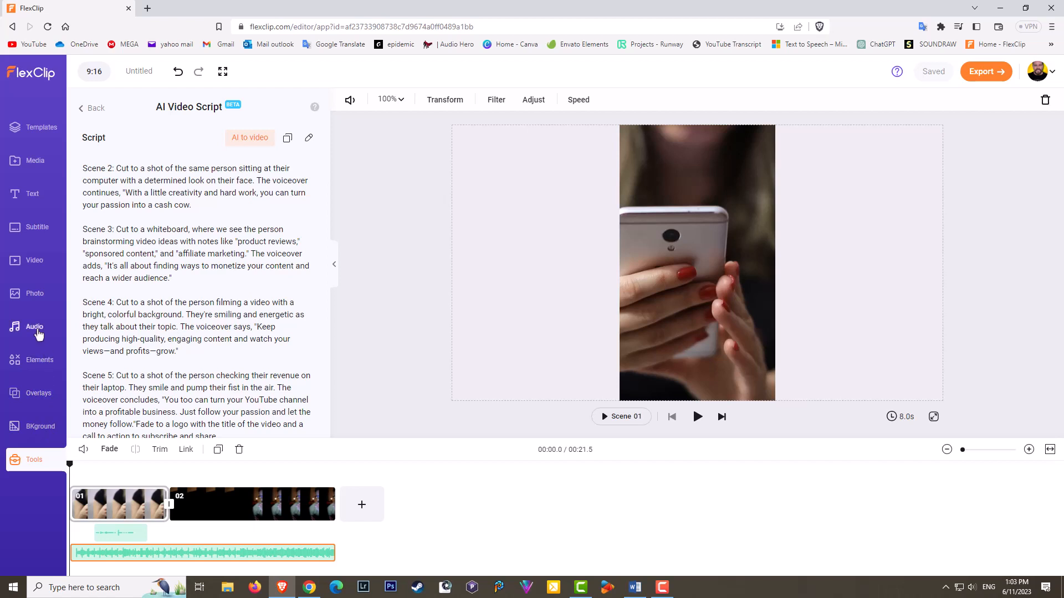
{"action": "left_click", "coordinate": [35, 262]}
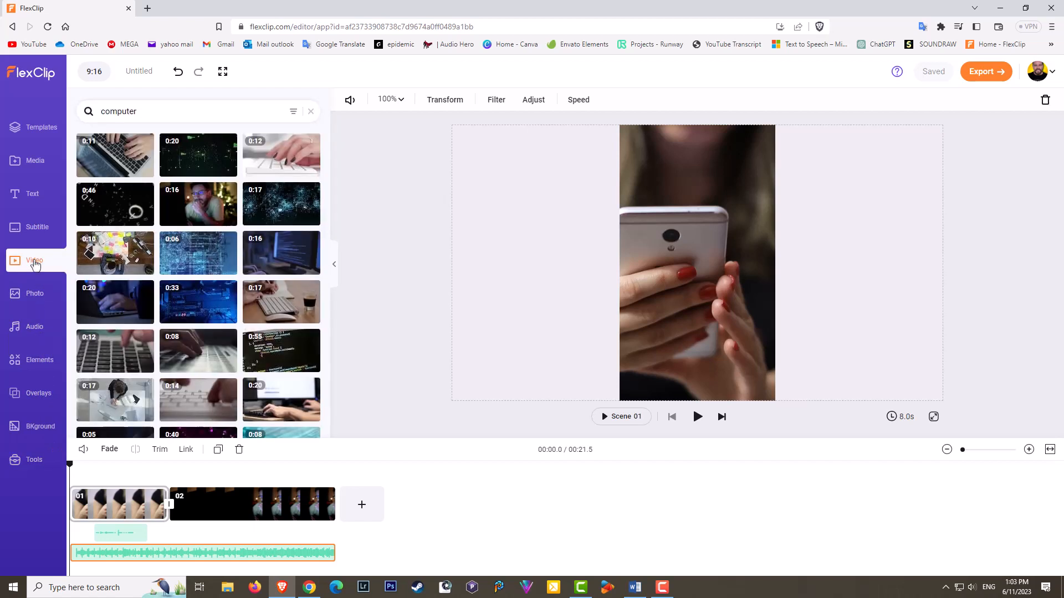
{"action": "left_click", "coordinate": [145, 113]}
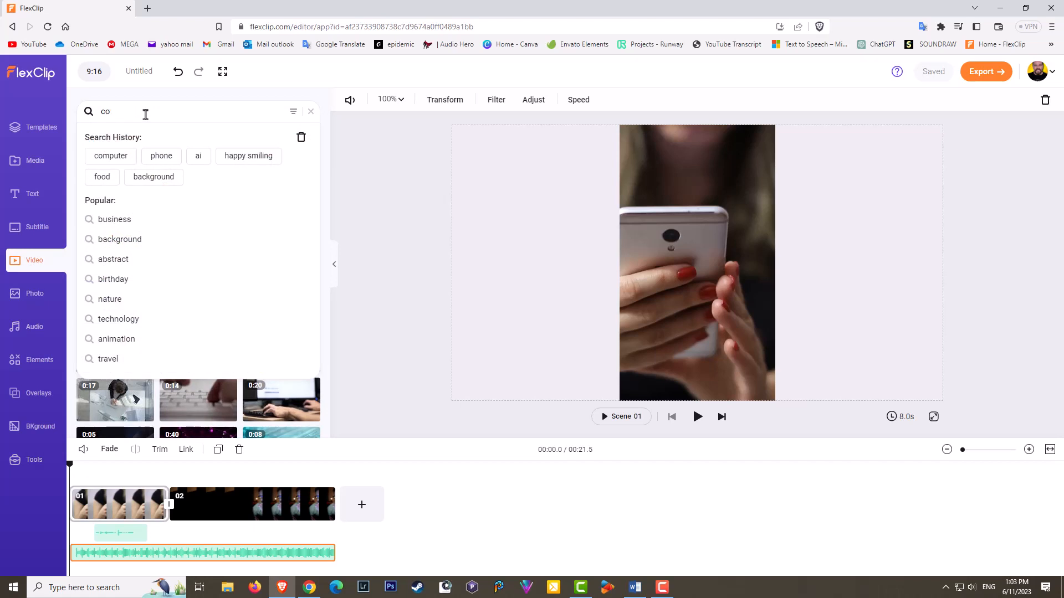
{"action": "key", "text": "BackSpace"}
{"action": "key", "text": "BackSpace"}
{"action": "type", "text": "filming"}
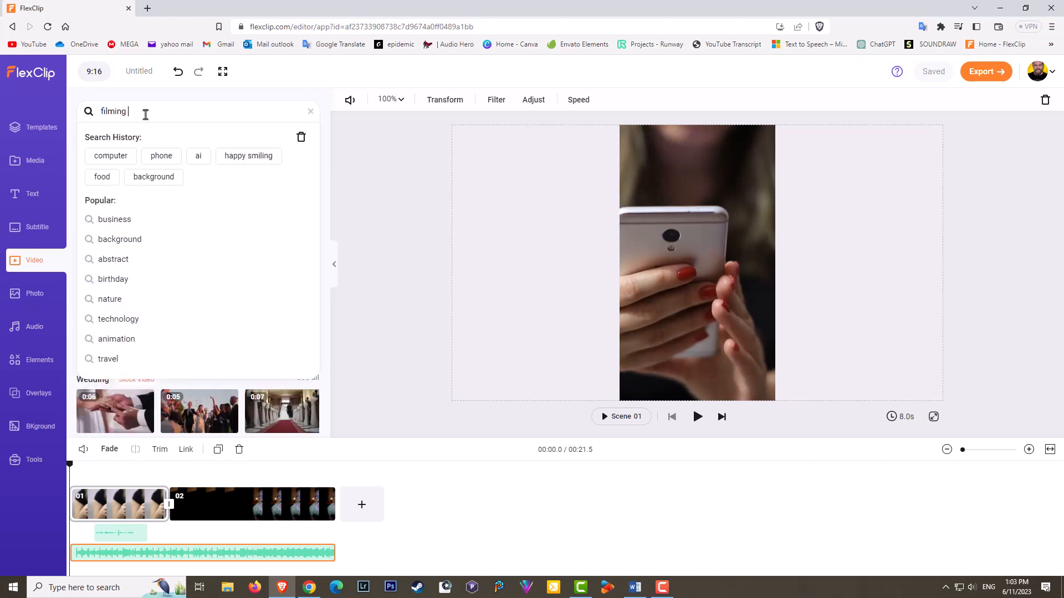
{"action": "key", "text": "Return"}
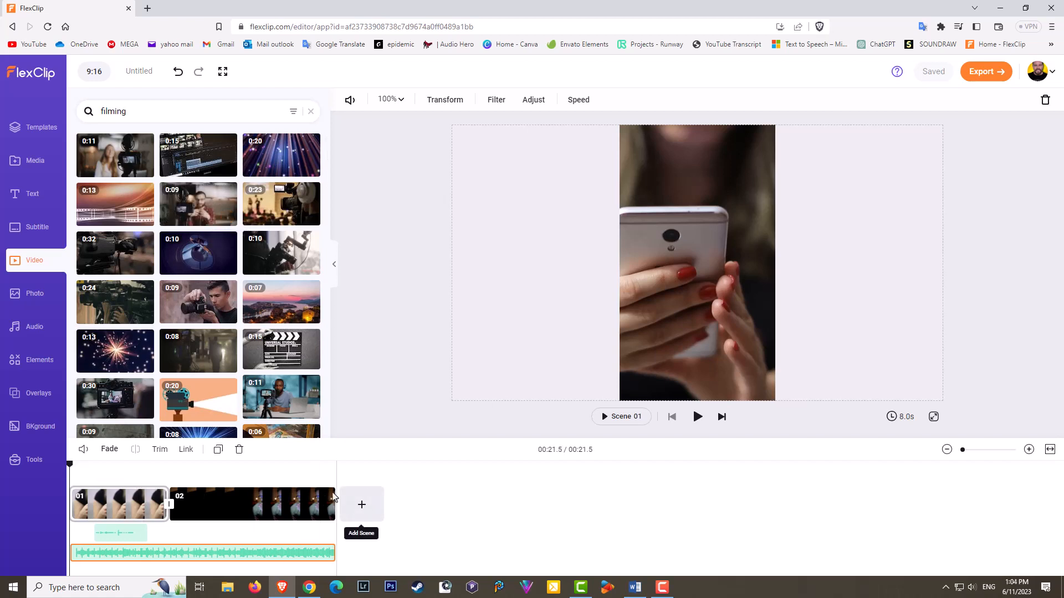
Add the 9-second clip of the man with a camera at the end of the timeline as Scene 03.
{"action": "left_click_drag", "start_coordinate": [68, 470], "coordinate": [338, 503]}
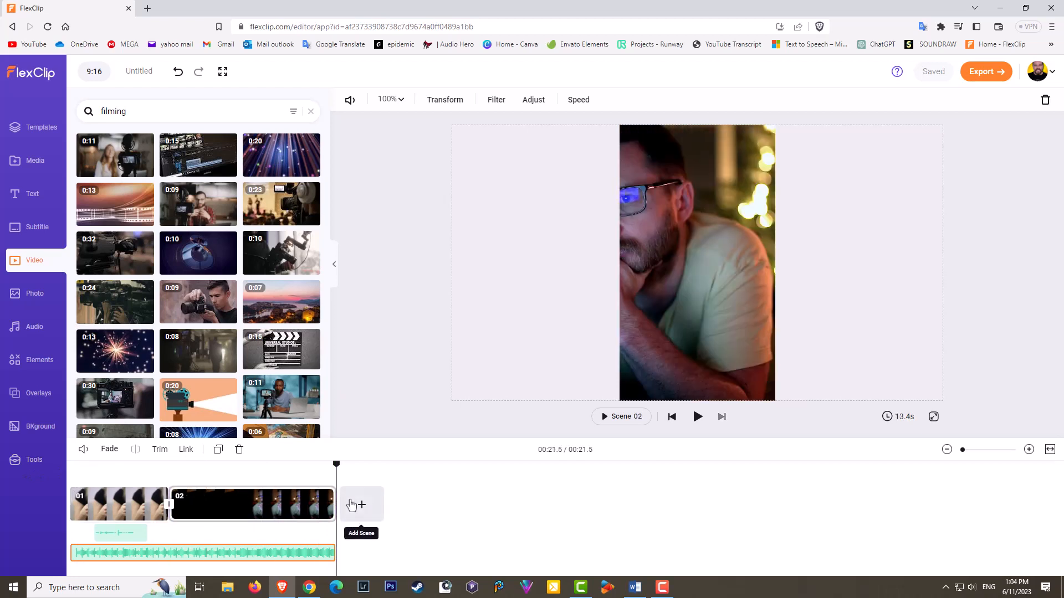
{"action": "left_click", "coordinate": [227, 217]}
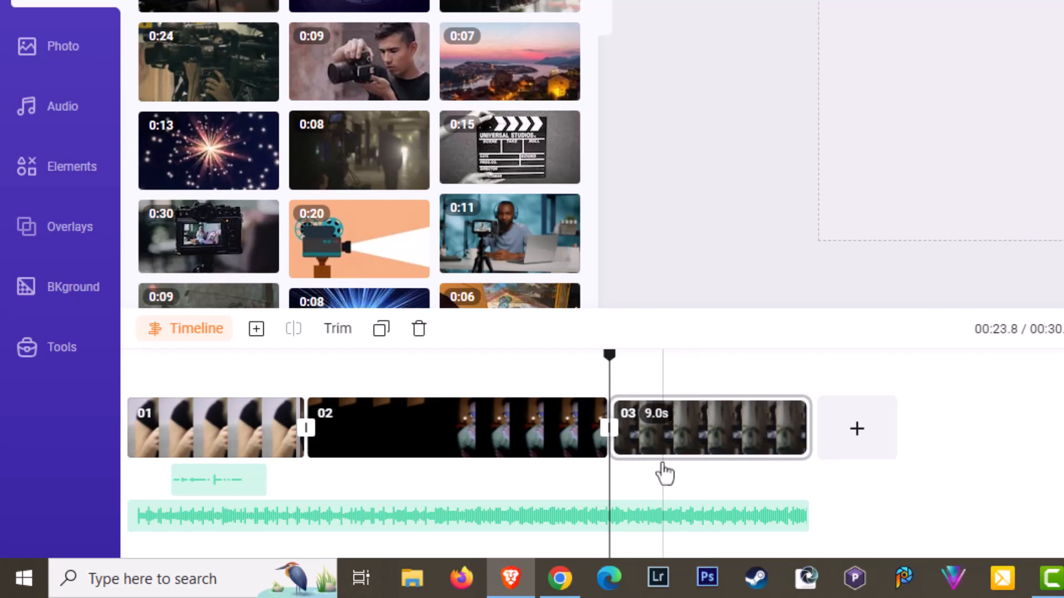
{"action": "left_click", "coordinate": [136, 407]}
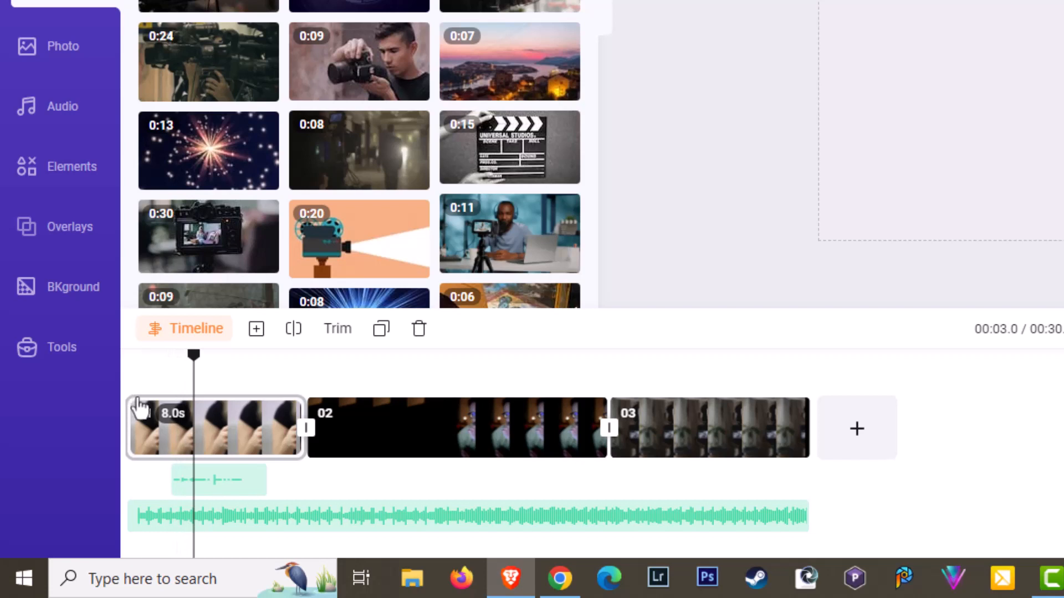
Set the background music track's volume to 20.
{"action": "left_click", "coordinate": [346, 521]}
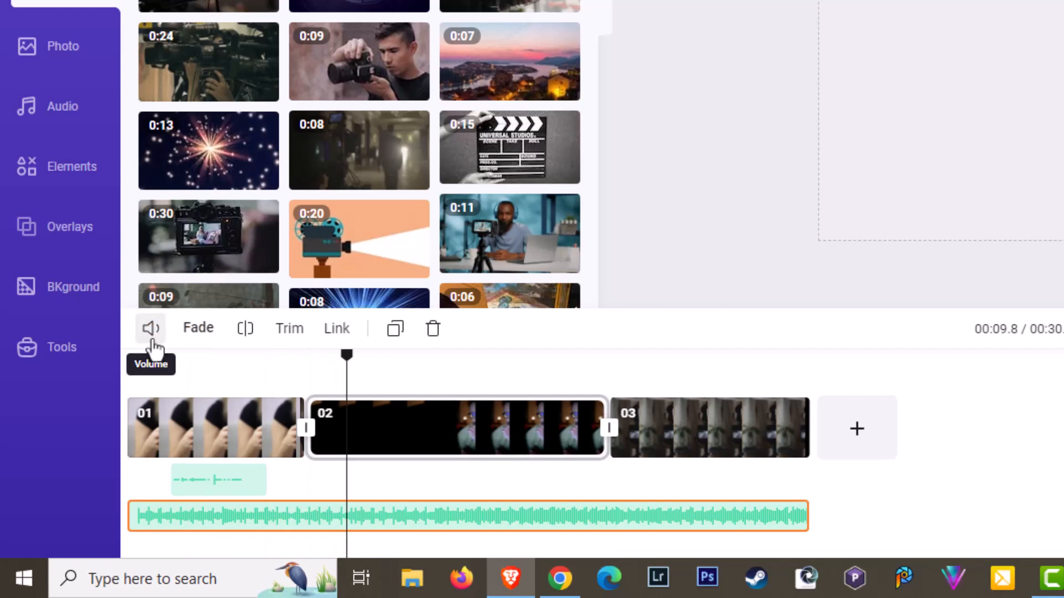
{"action": "left_click", "coordinate": [152, 343]}
{"action": "left_click_drag", "start_coordinate": [352, 245], "coordinate": [205, 254]}
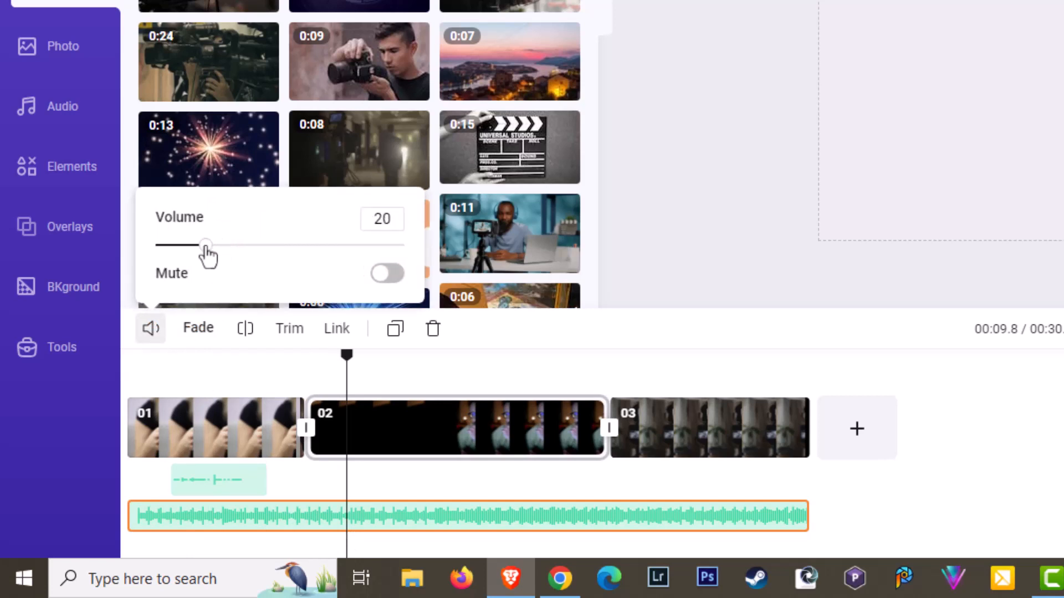
Play the video from the start to check the background music level against the voiceover.
{"action": "left_click", "coordinate": [353, 361]}
{"action": "left_click_drag", "start_coordinate": [263, 370], "coordinate": [98, 376]}
{"action": "key", "text": "space"}
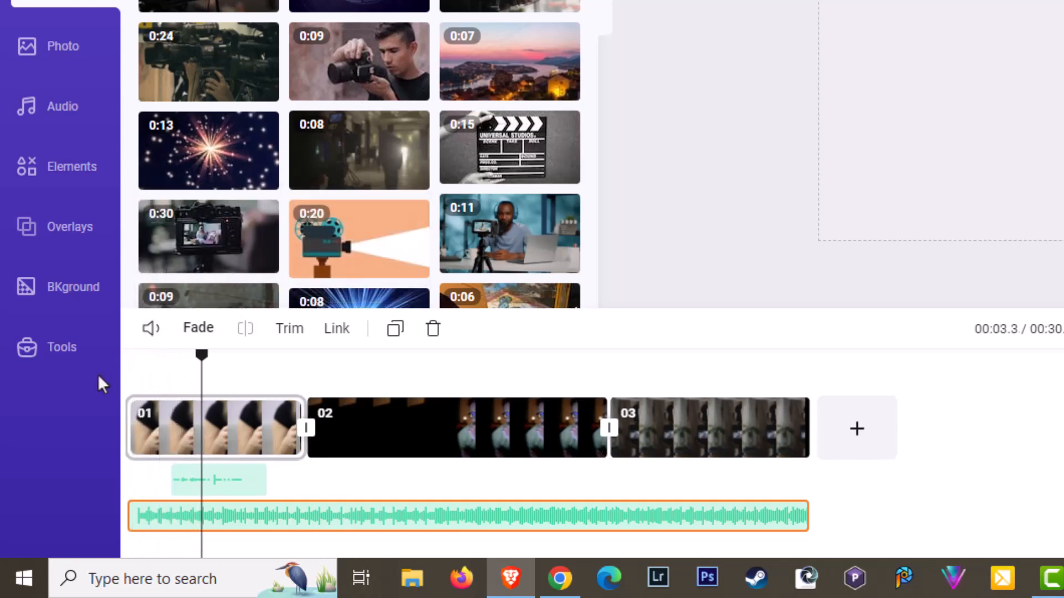
Set the voiceover clip's volume to 90 and return the playhead to the start of the video.
{"action": "left_click", "coordinate": [208, 487]}
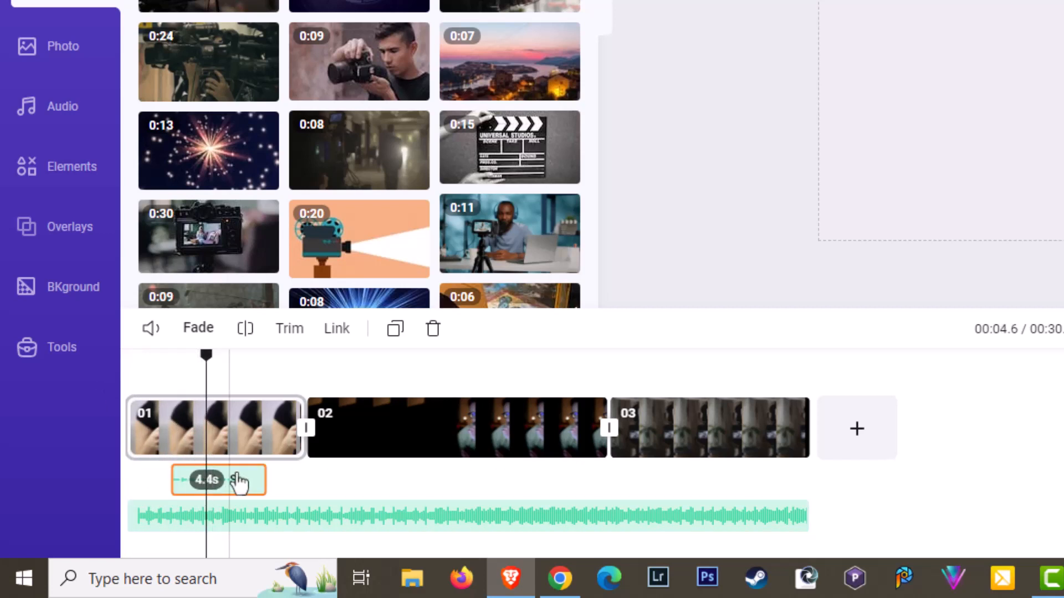
{"action": "left_click", "coordinate": [150, 329]}
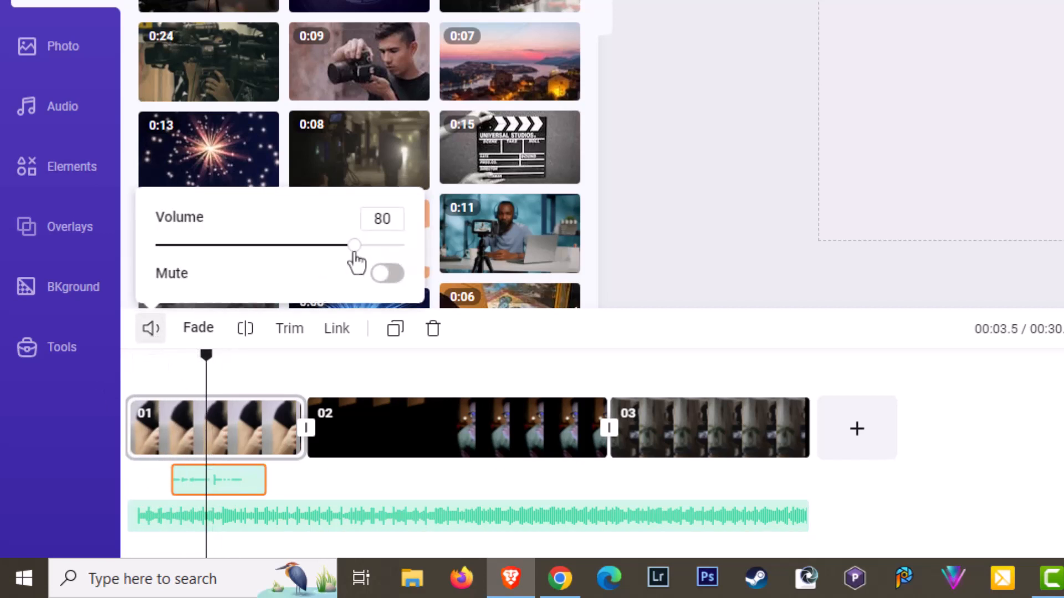
{"action": "left_click_drag", "start_coordinate": [354, 254], "coordinate": [380, 259]}
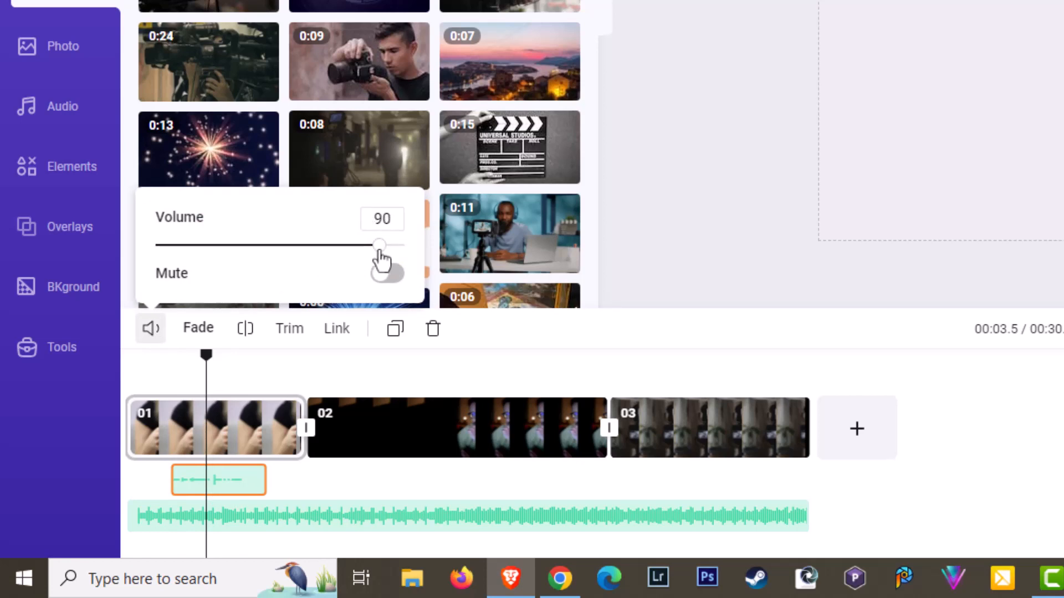
{"action": "left_click_drag", "start_coordinate": [203, 359], "coordinate": [89, 374]}
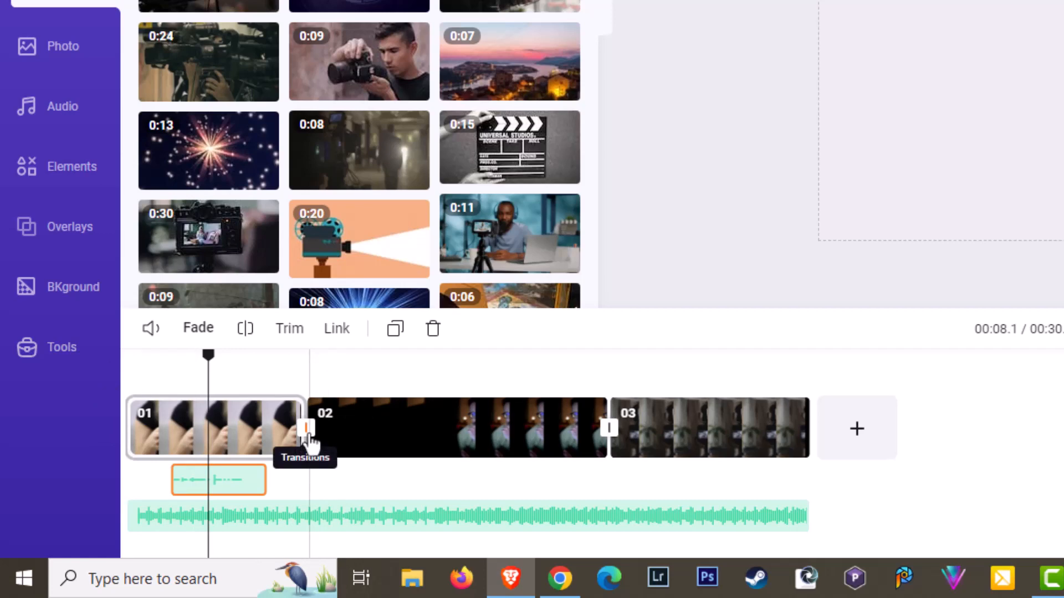
Add a Fade transition between Scene 01 and Scene 02 and play the video to preview it.
{"action": "left_click", "coordinate": [307, 429]}
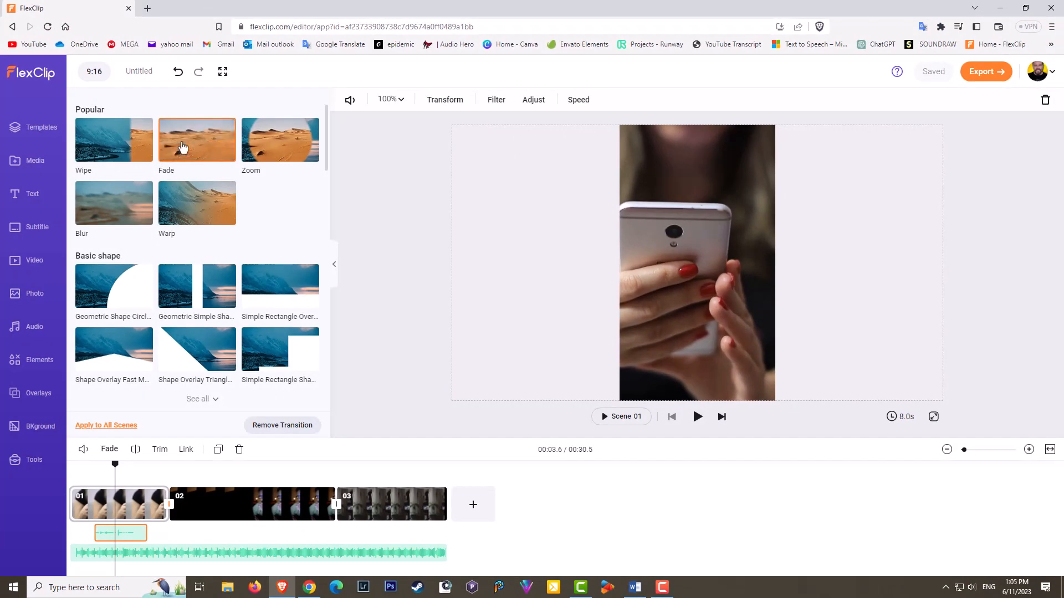
{"action": "left_click", "coordinate": [182, 147]}
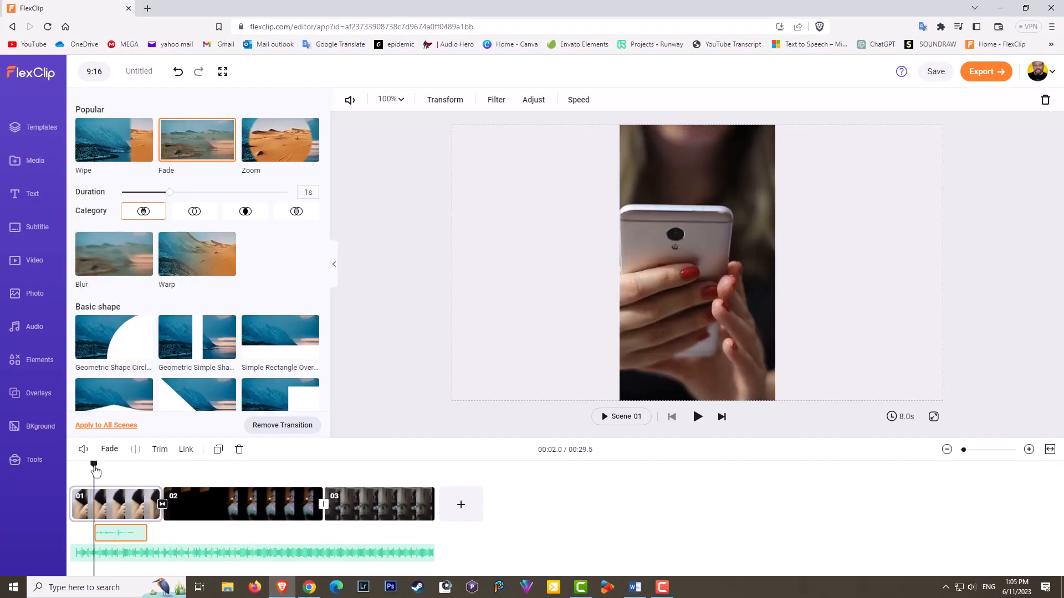
{"action": "left_click_drag", "start_coordinate": [95, 469], "coordinate": [138, 476]}
{"action": "key", "text": "space"}
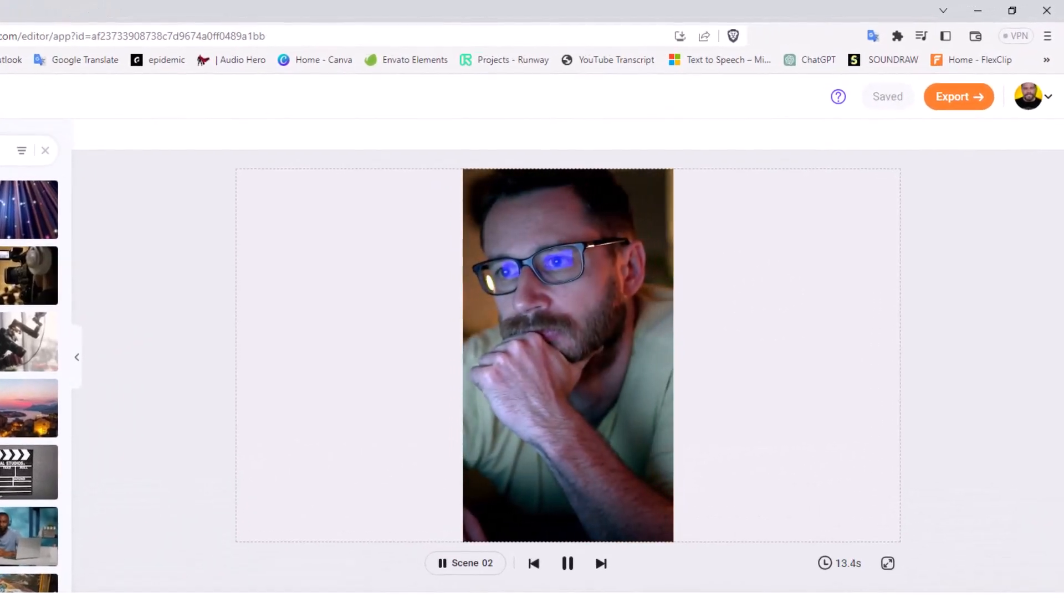
Review Scene 02 and pause playback at about 11.6 seconds on the man with glasses.
{"action": "key", "text": "space"}
{"action": "key", "text": "space"}
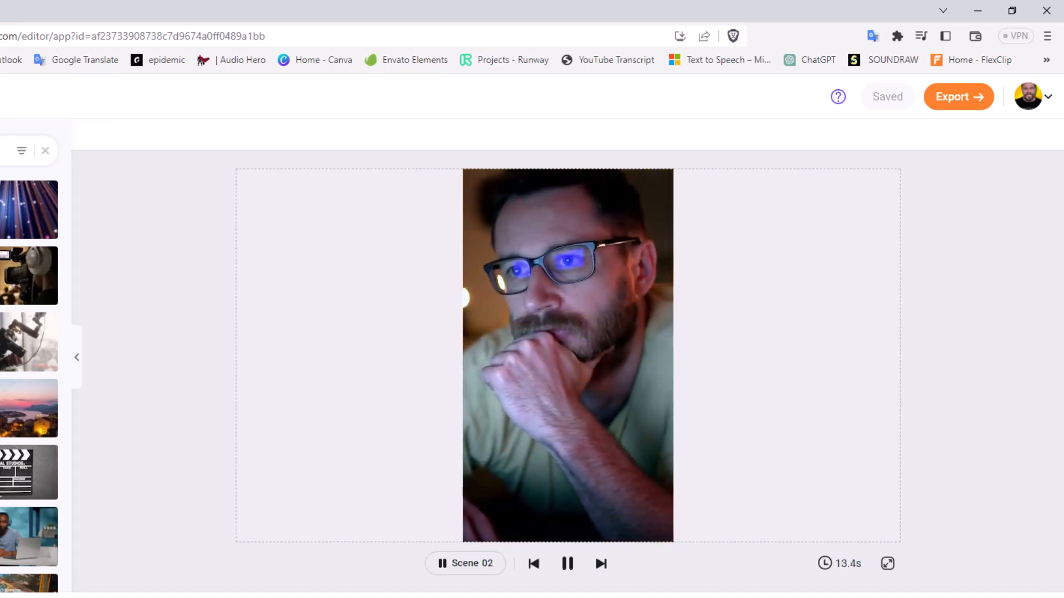
{"action": "key", "text": "space"}
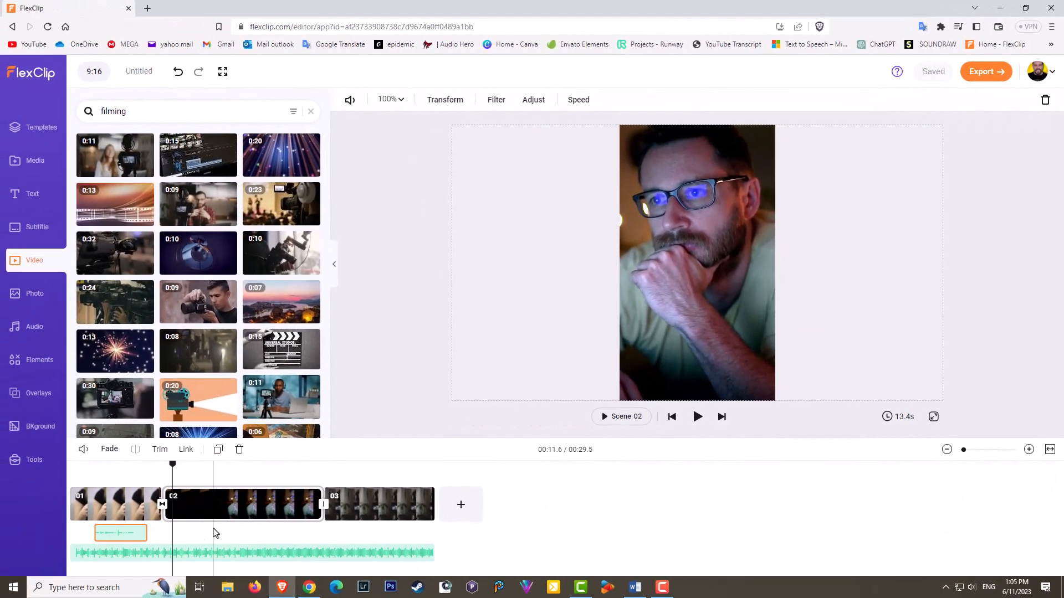
Open the Text to Speech generator from the project's media.
{"action": "left_click", "coordinate": [33, 166]}
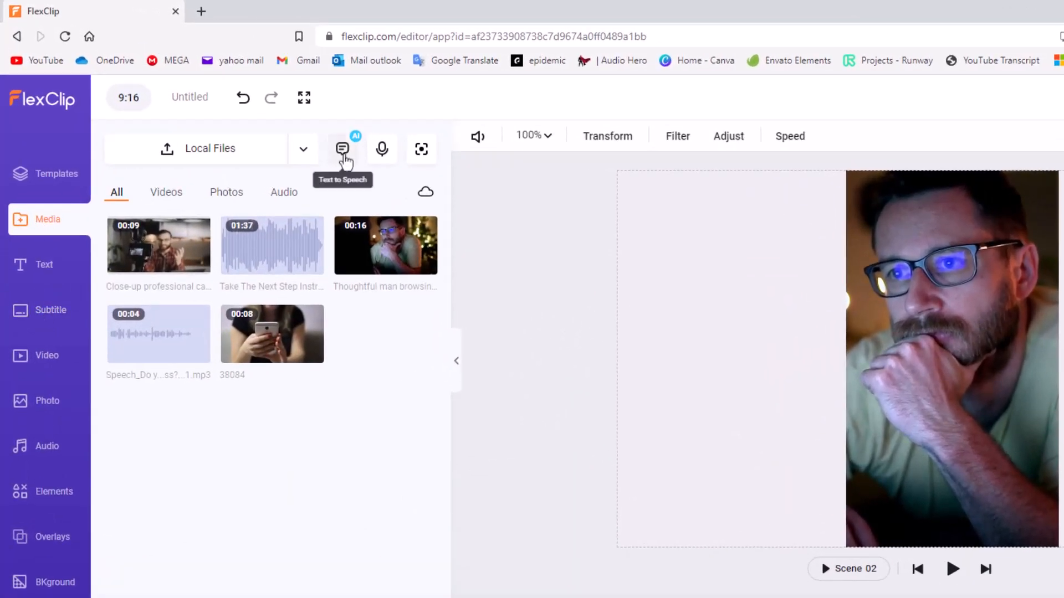
{"action": "left_click", "coordinate": [343, 150]}
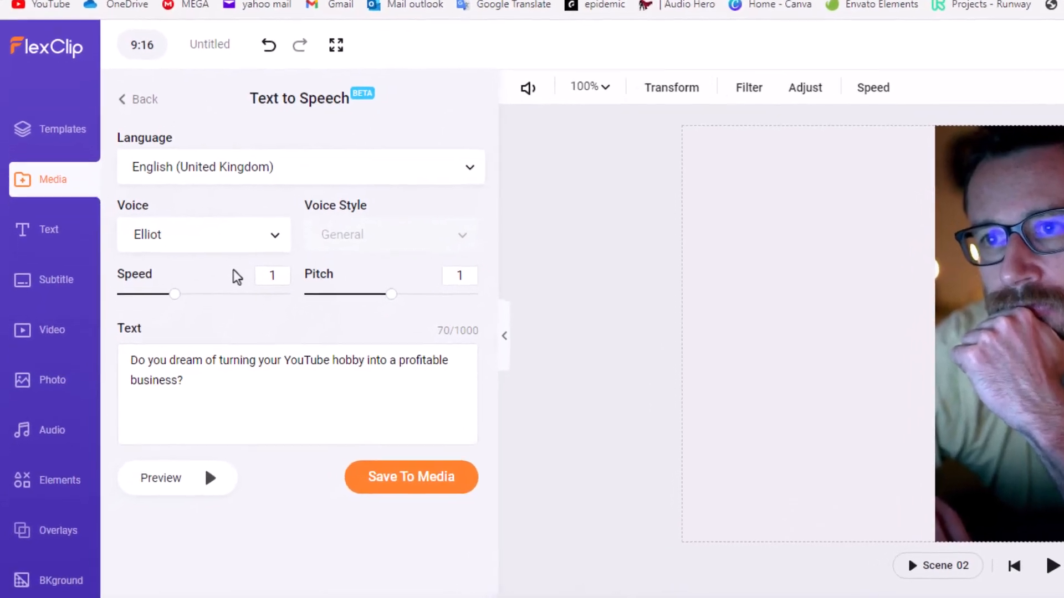